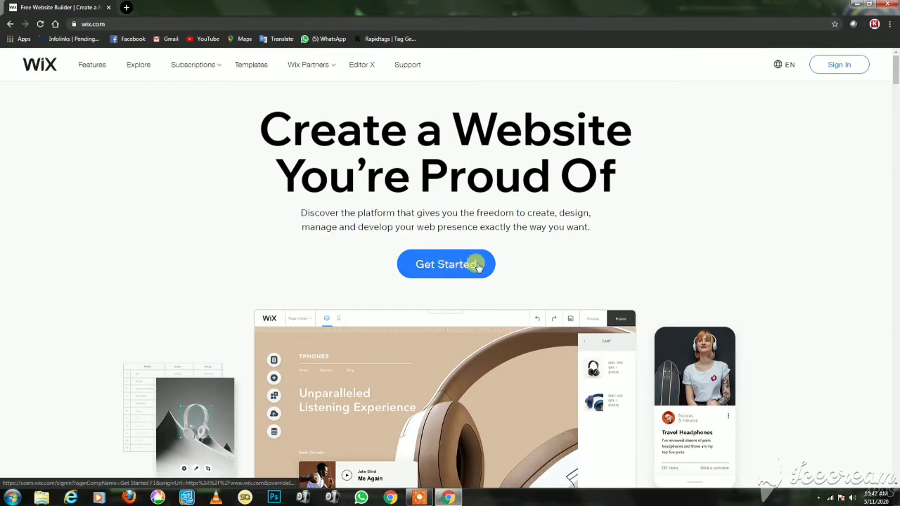
Sign in to Wix with a Google account from Get Started to reach the My Sites dashboard.
{"action": "left_click", "coordinate": [437, 270]}
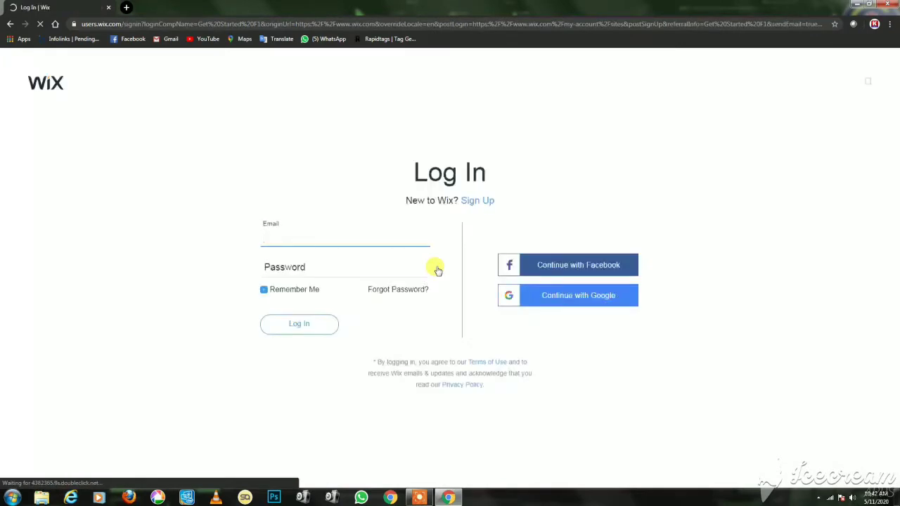
{"action": "left_click", "coordinate": [325, 260]}
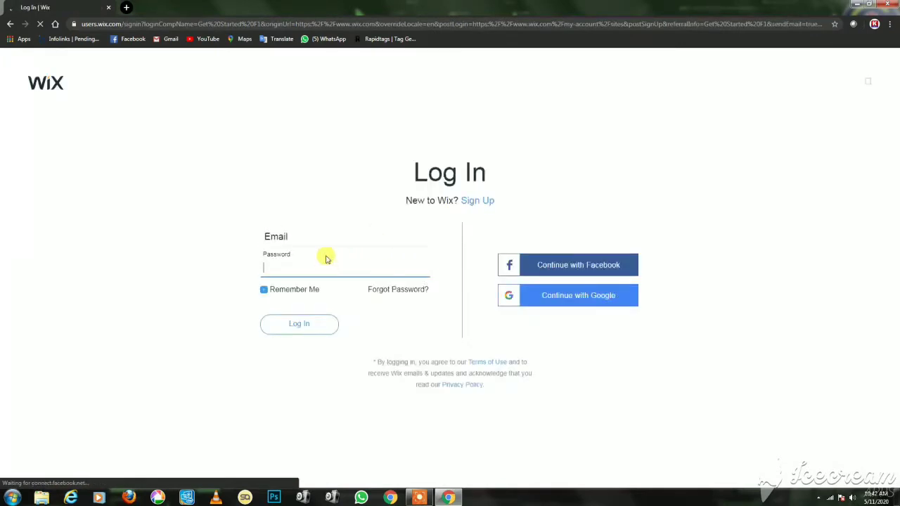
{"action": "left_click", "coordinate": [320, 240]}
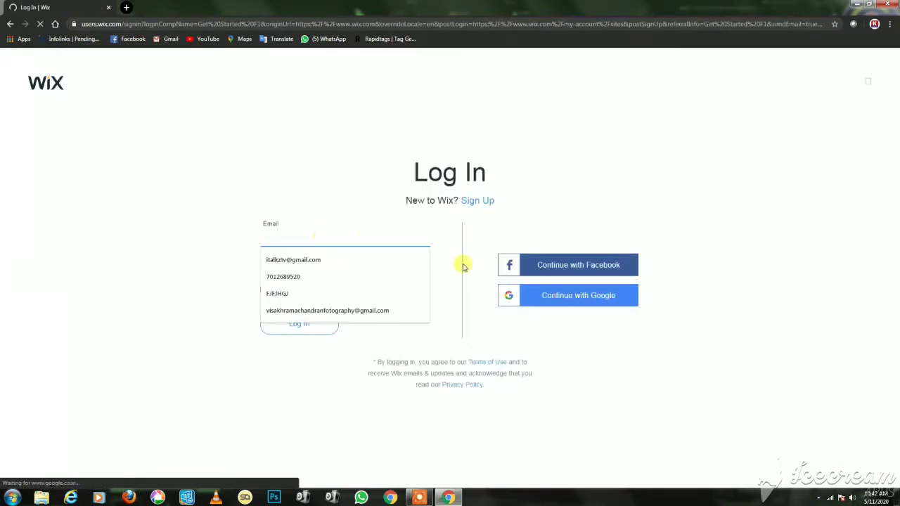
{"action": "left_click", "coordinate": [518, 350]}
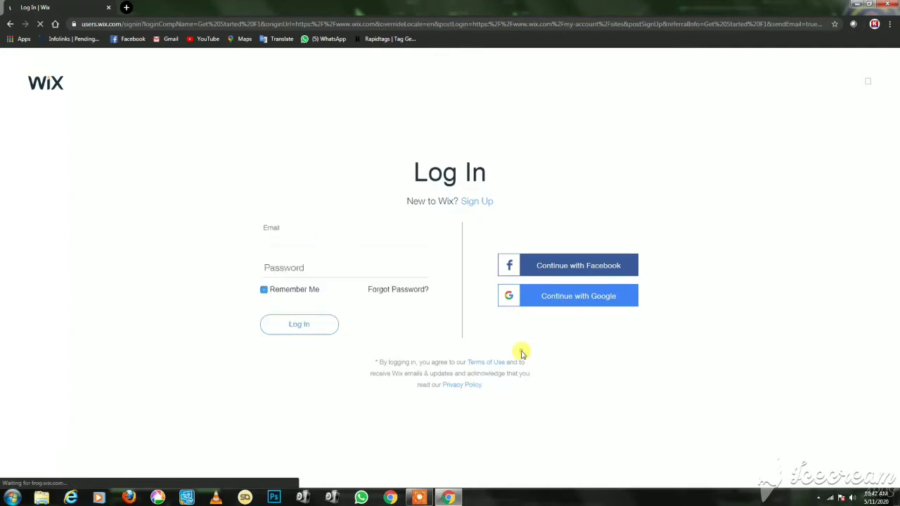
{"action": "left_click", "coordinate": [572, 299]}
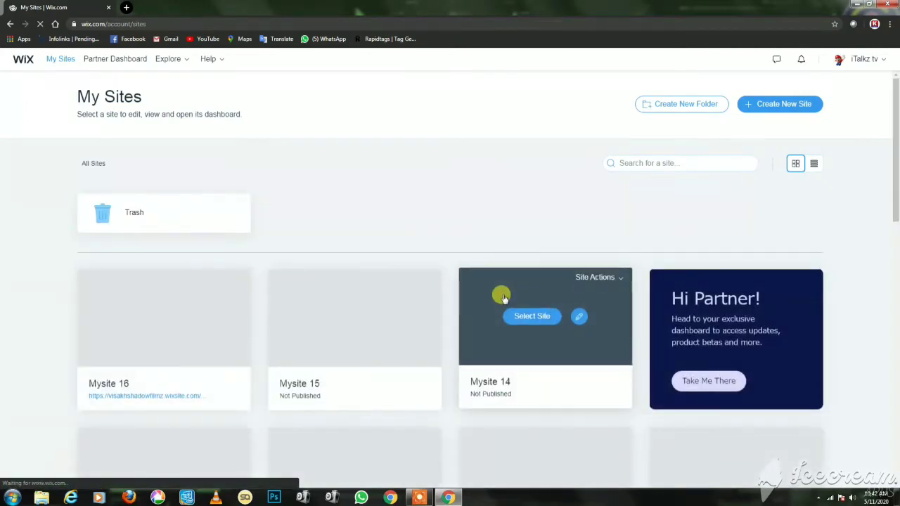
Look over the existing sites in My Sites, then start a new site with Create New Site.
{"action": "scroll", "coordinate": [502, 295], "scroll_direction": "down", "scroll_amount": 3}
{"action": "scroll", "coordinate": [501, 301], "scroll_direction": "down", "scroll_amount": 3}
{"action": "scroll", "coordinate": [502, 300], "scroll_direction": "up", "scroll_amount": 5}
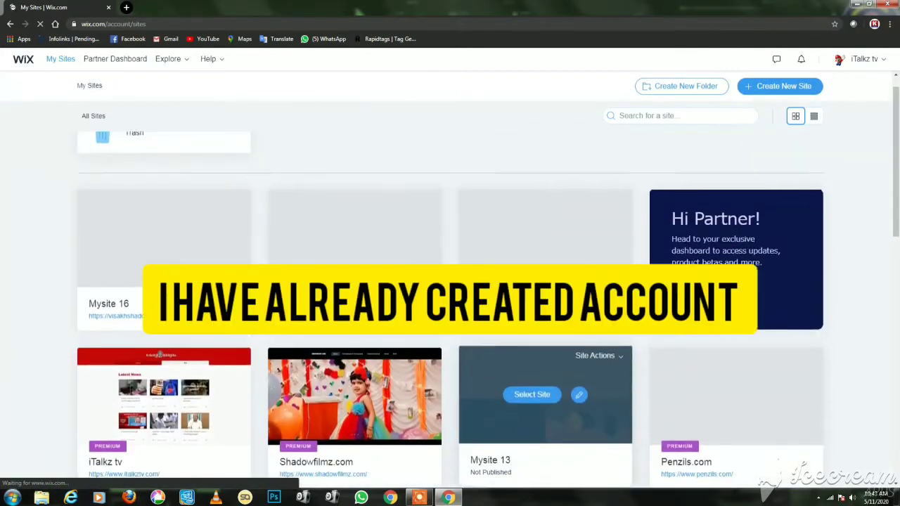
{"action": "scroll", "coordinate": [544, 239], "scroll_direction": "down", "scroll_amount": 10}
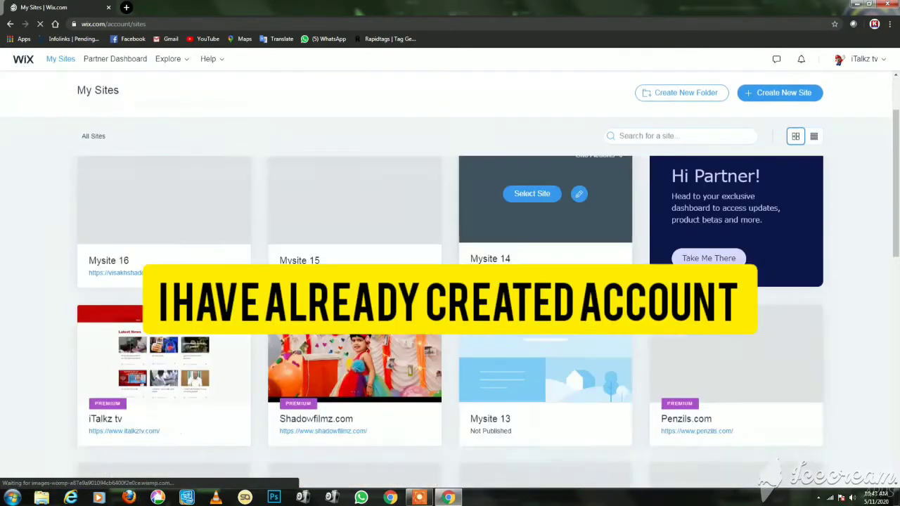
{"action": "scroll", "coordinate": [545, 239], "scroll_direction": "down", "scroll_amount": 3}
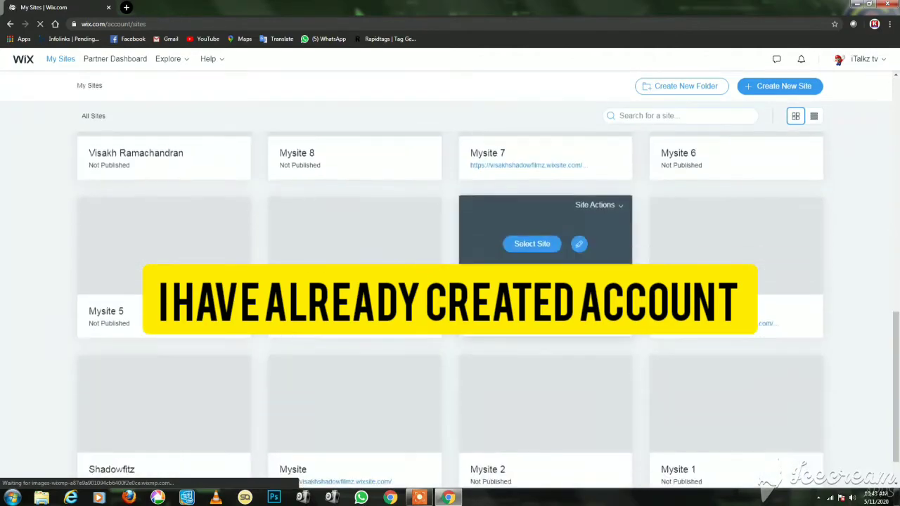
{"action": "scroll", "coordinate": [545, 239], "scroll_direction": "up", "scroll_amount": 10}
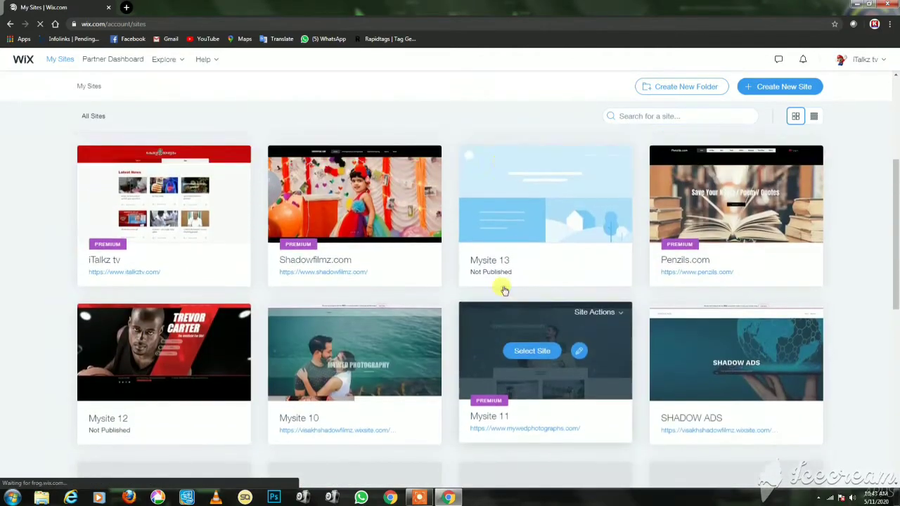
{"action": "scroll", "coordinate": [502, 287], "scroll_direction": "up", "scroll_amount": 5}
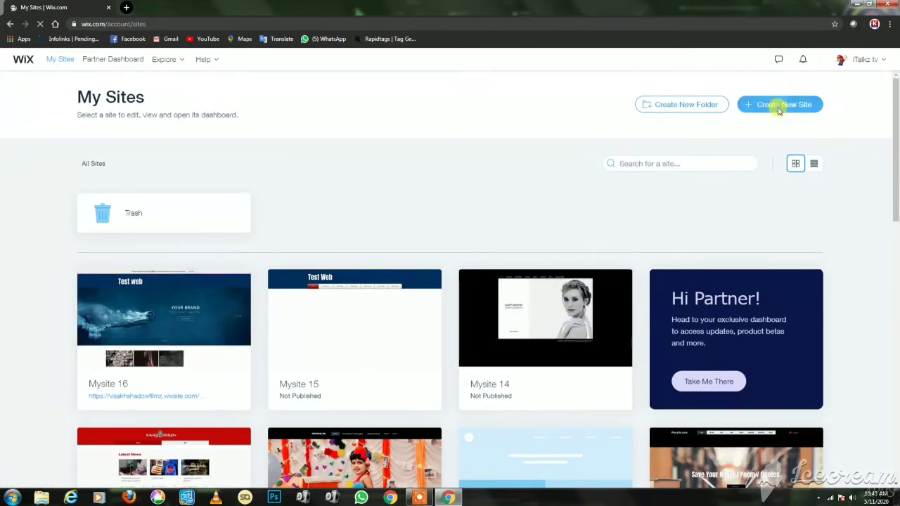
{"action": "left_click", "coordinate": [778, 107]}
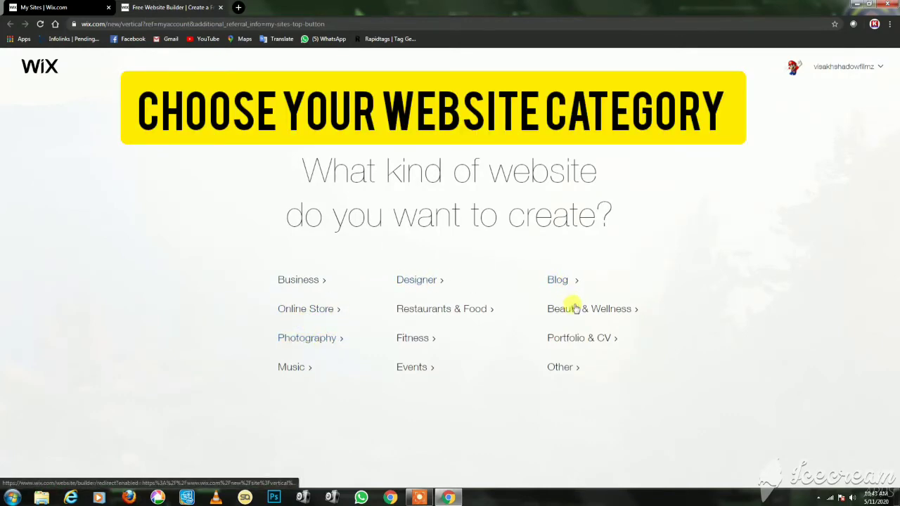
Choose the Photography category and open the Food Photographer template for editing.
{"action": "left_click", "coordinate": [301, 343]}
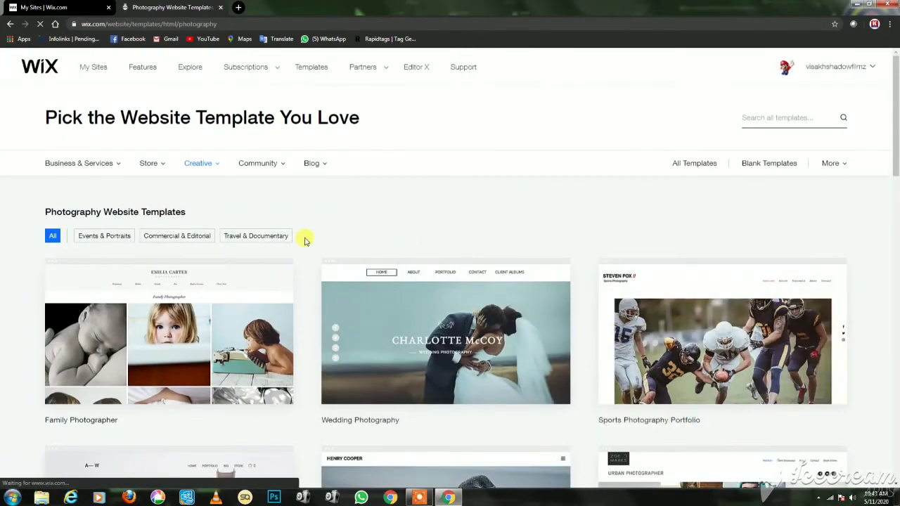
{"action": "scroll", "coordinate": [305, 239], "scroll_direction": "down", "scroll_amount": 3}
{"action": "scroll", "coordinate": [305, 240], "scroll_direction": "down", "scroll_amount": 2}
{"action": "scroll", "coordinate": [306, 242], "scroll_direction": "down", "scroll_amount": 2}
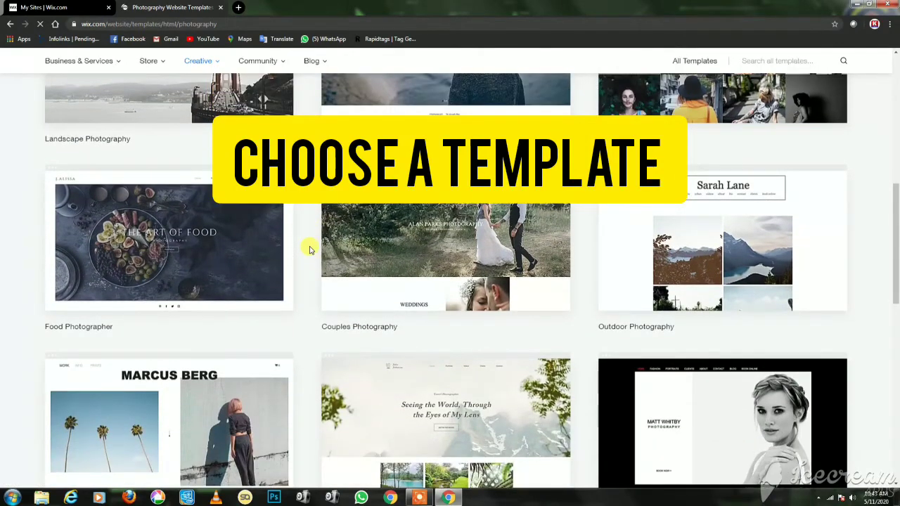
{"action": "scroll", "coordinate": [309, 249], "scroll_direction": "down", "scroll_amount": 2}
{"action": "scroll", "coordinate": [309, 249], "scroll_direction": "down", "scroll_amount": 1}
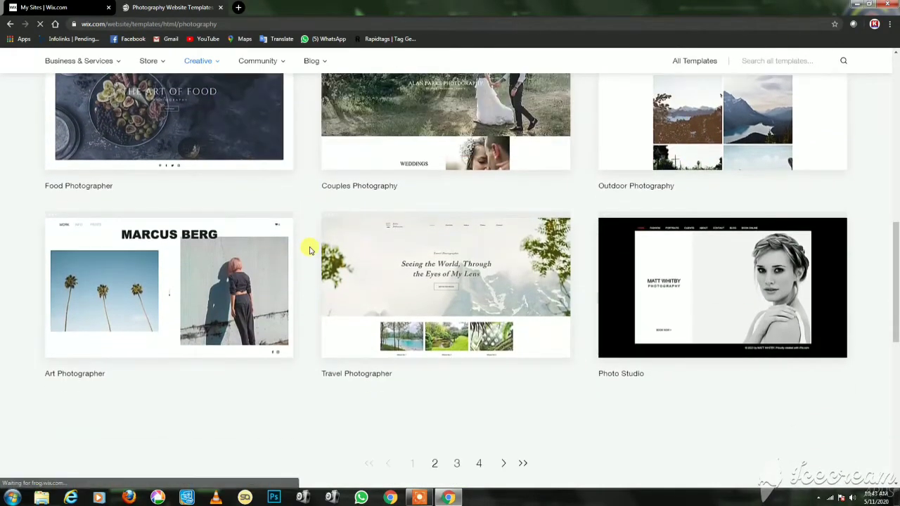
{"action": "scroll", "coordinate": [309, 249], "scroll_direction": "down", "scroll_amount": 1}
{"action": "scroll", "coordinate": [309, 249], "scroll_direction": "down", "scroll_amount": 1}
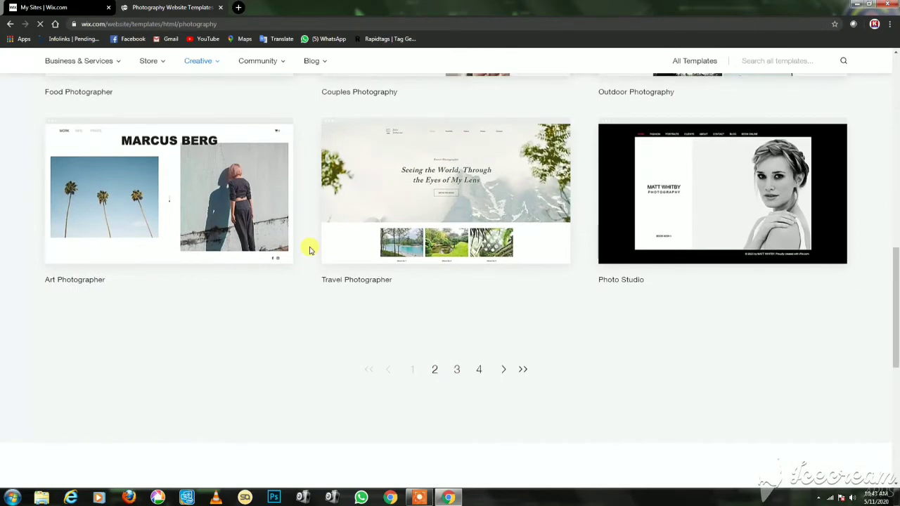
{"action": "scroll", "coordinate": [309, 249], "scroll_direction": "up", "scroll_amount": 5}
{"action": "mouse_move", "coordinate": [102, 351]}
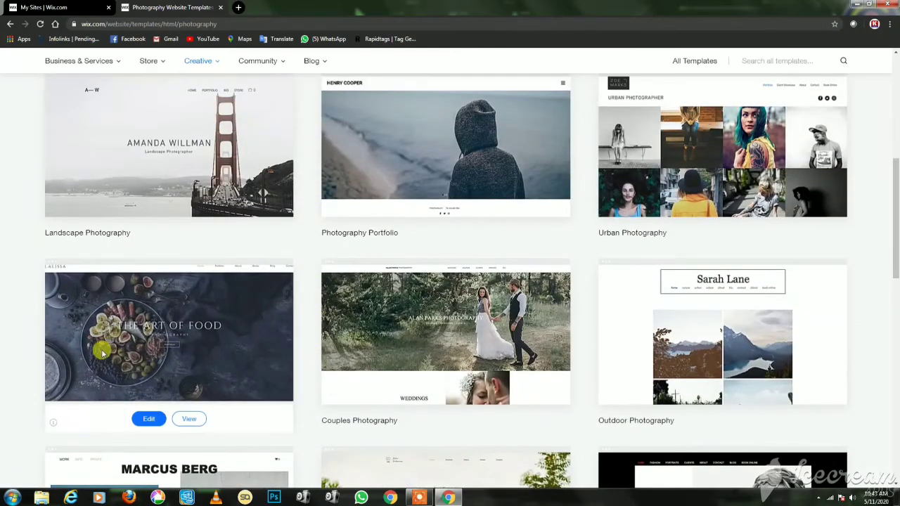
{"action": "left_click", "coordinate": [149, 420]}
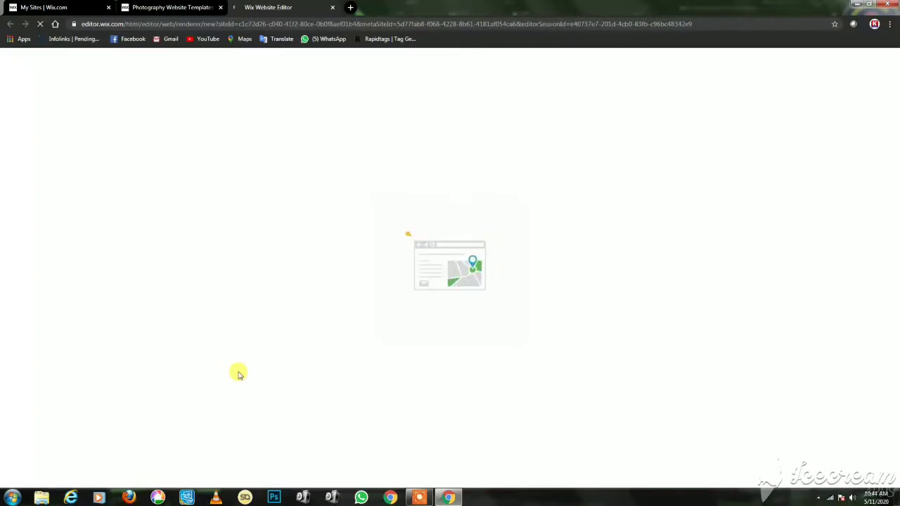
Wait for the editor to load the Food Photographer template's THE ART OF FOOD home page.
{"action": "mouse_move", "coordinate": [427, 499]}
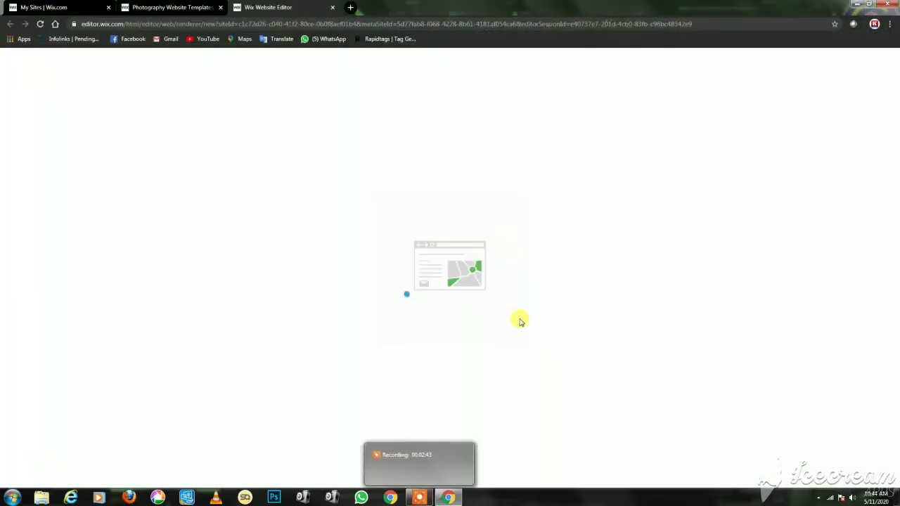
{"action": "mouse_move", "coordinate": [429, 478]}
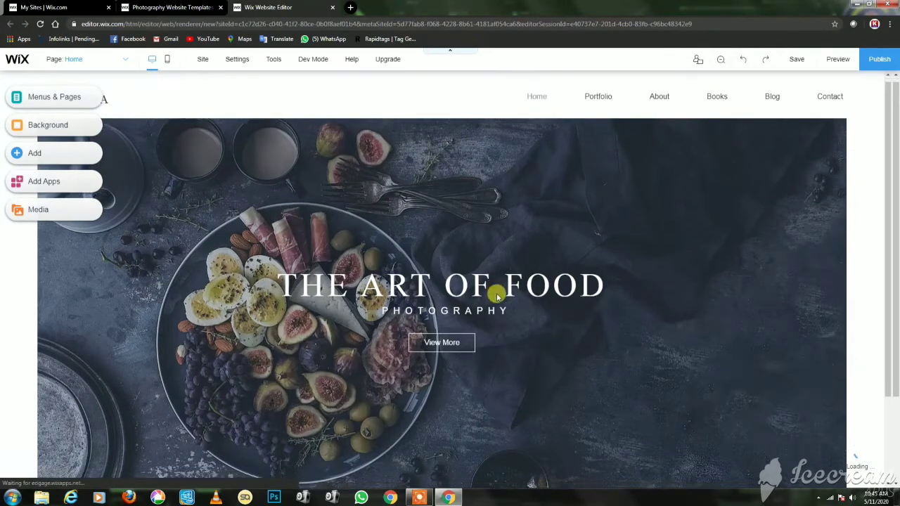
Select the Home page hero strip and open its background image options.
{"action": "scroll", "coordinate": [496, 293], "scroll_direction": "down", "scroll_amount": 3}
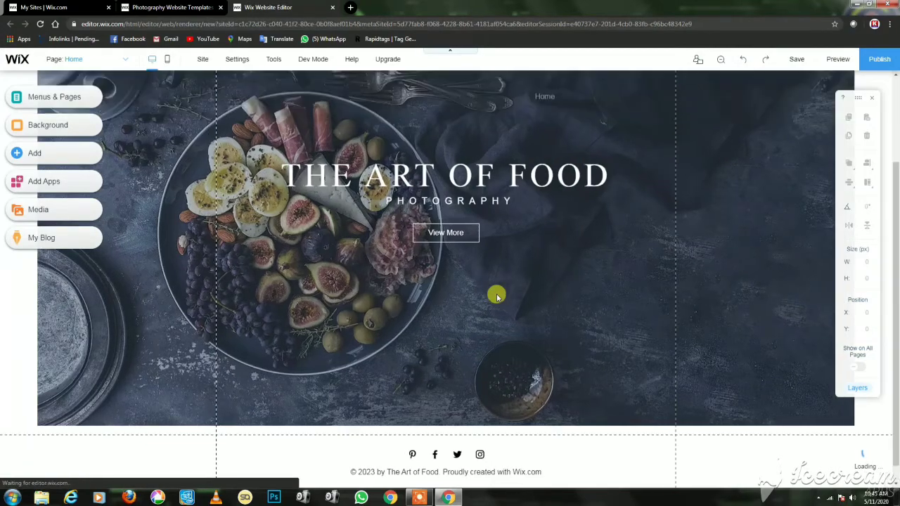
{"action": "scroll", "coordinate": [494, 295], "scroll_direction": "up", "scroll_amount": 3}
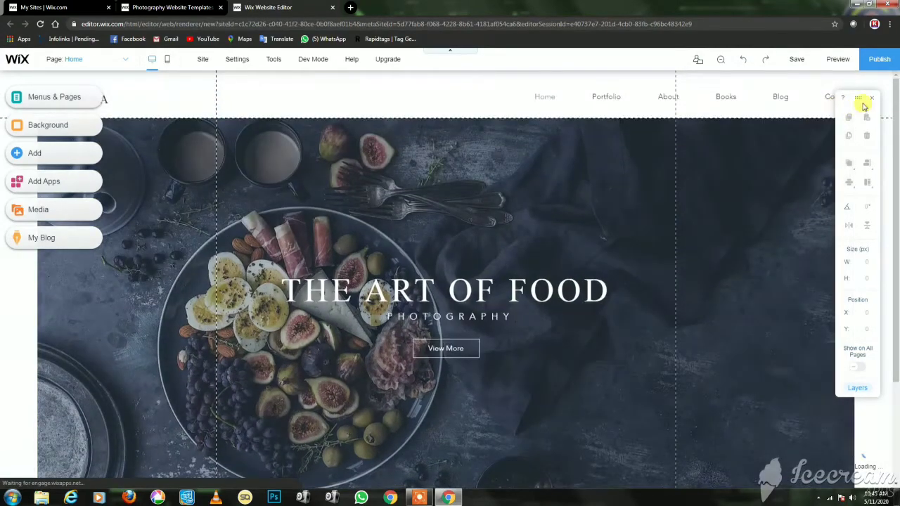
{"action": "left_click", "coordinate": [871, 102]}
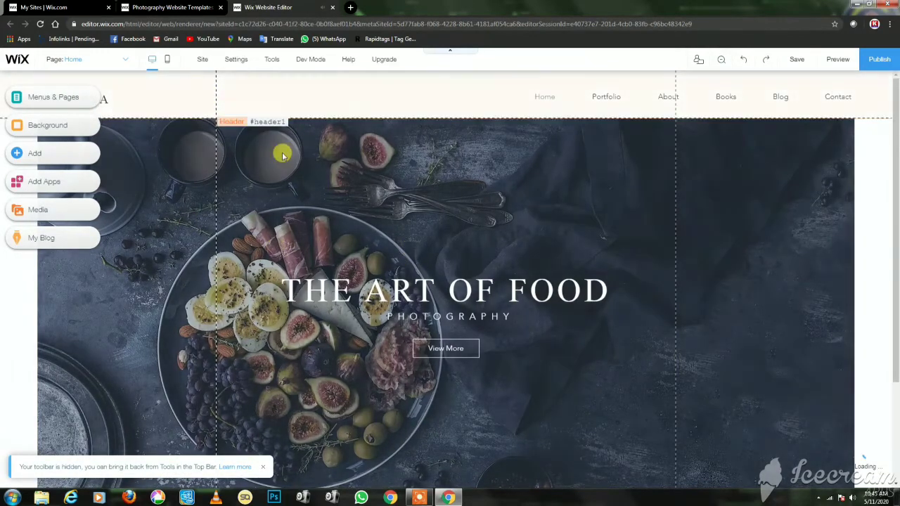
{"action": "scroll", "coordinate": [586, 342], "scroll_direction": "down", "scroll_amount": 3}
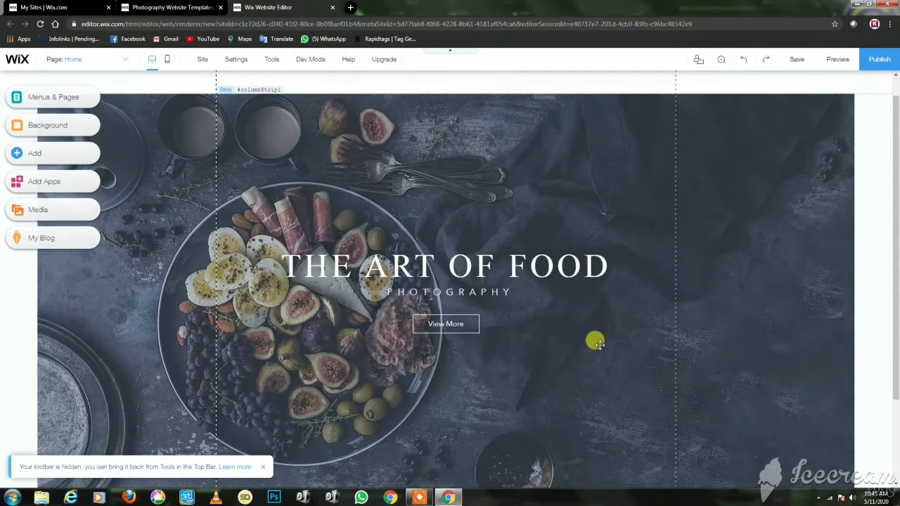
{"action": "scroll", "coordinate": [596, 340], "scroll_direction": "up", "scroll_amount": 3}
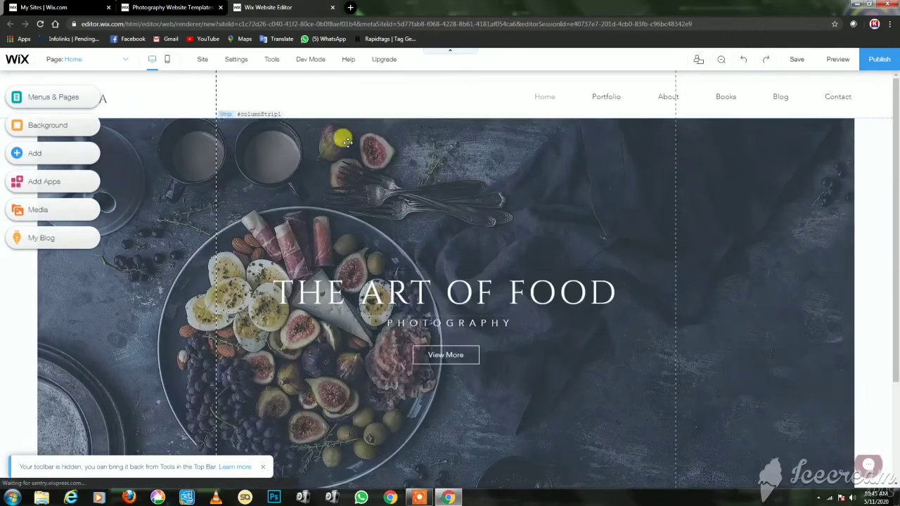
{"action": "left_click", "coordinate": [354, 148]}
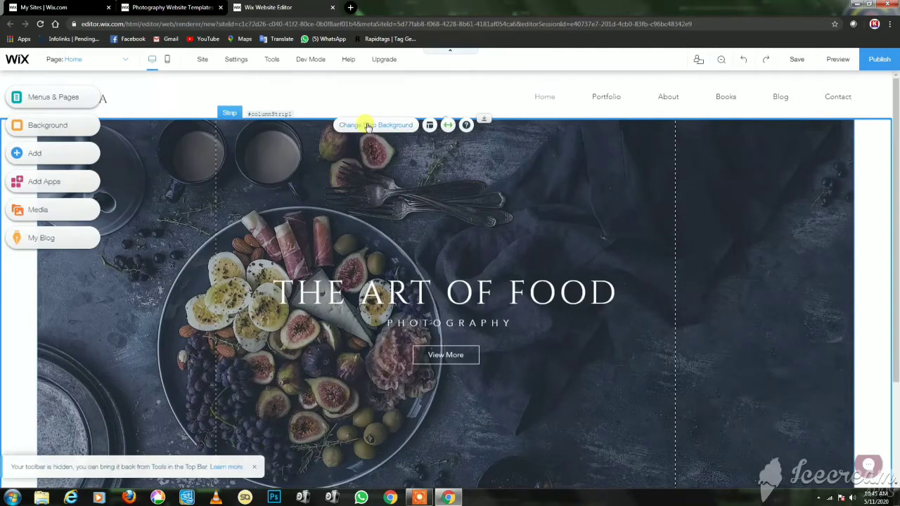
{"action": "left_click", "coordinate": [367, 126]}
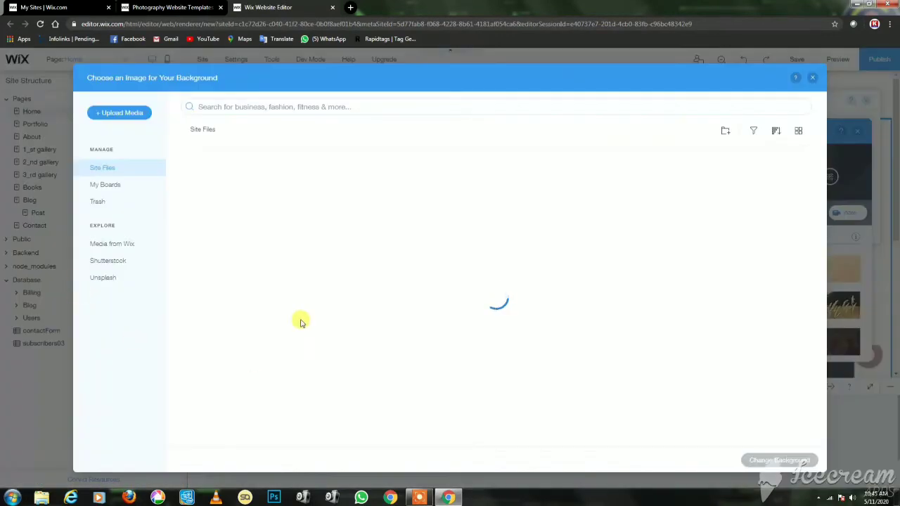
Browse the free Unsplash photo library and pick the colourful bubbles image.
{"action": "left_click", "coordinate": [109, 276]}
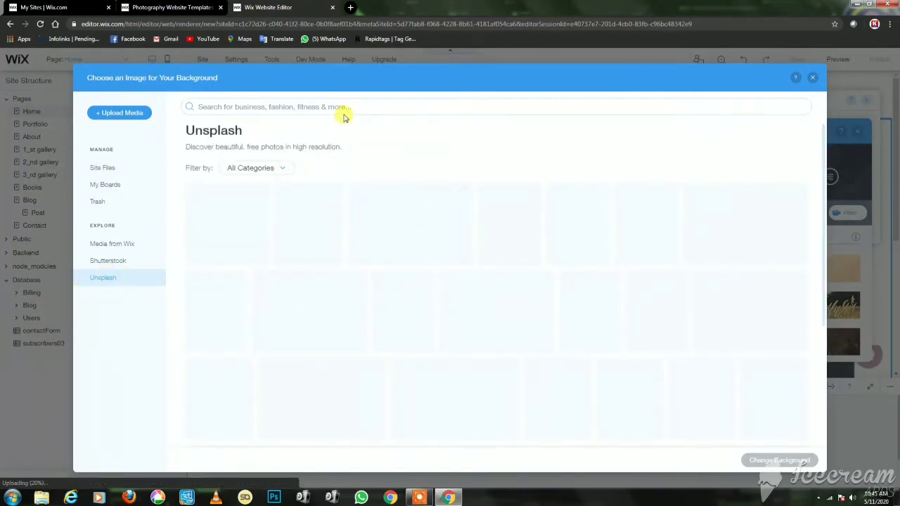
{"action": "left_click", "coordinate": [374, 106]}
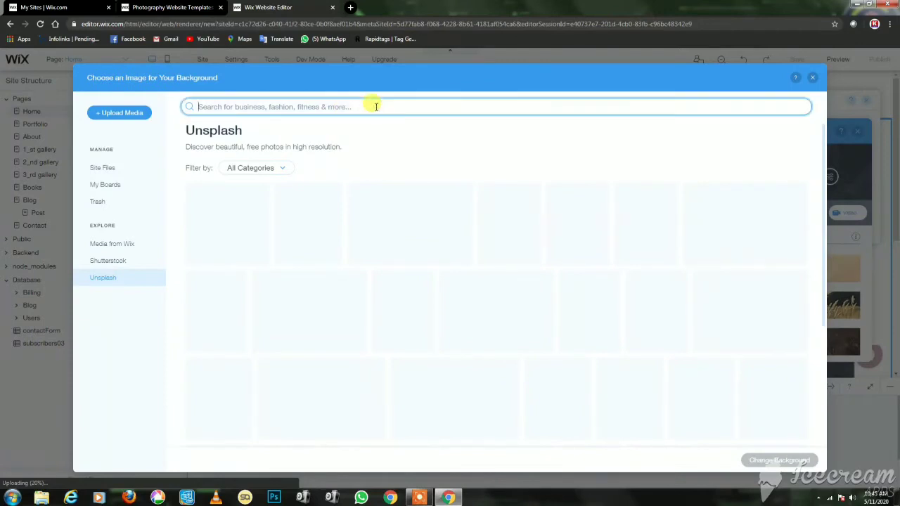
{"action": "type", "text": "l"}
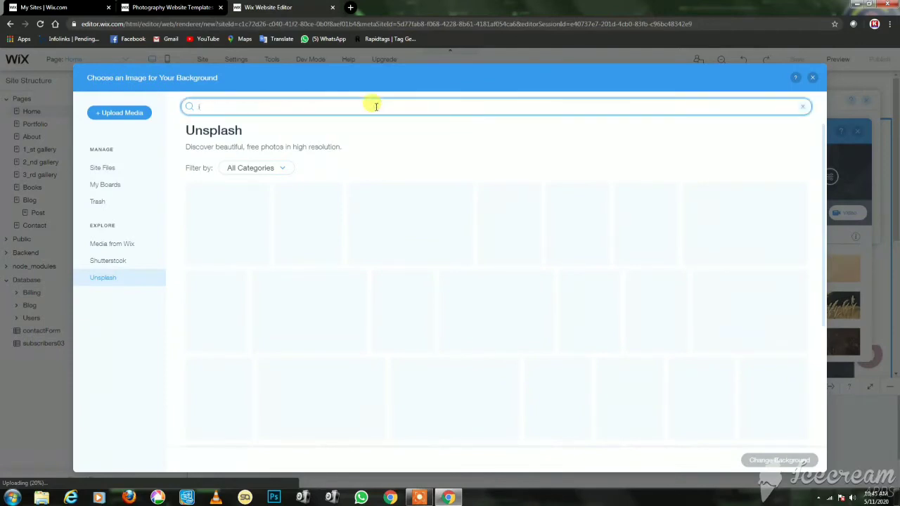
{"action": "type", "text": "ts free"}
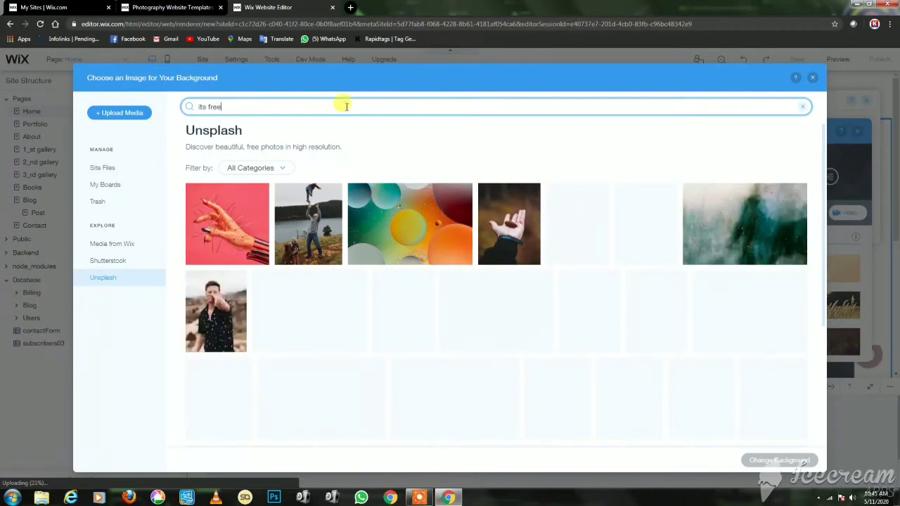
{"action": "left_click_drag", "start_coordinate": [220, 106], "coordinate": [187, 106]}
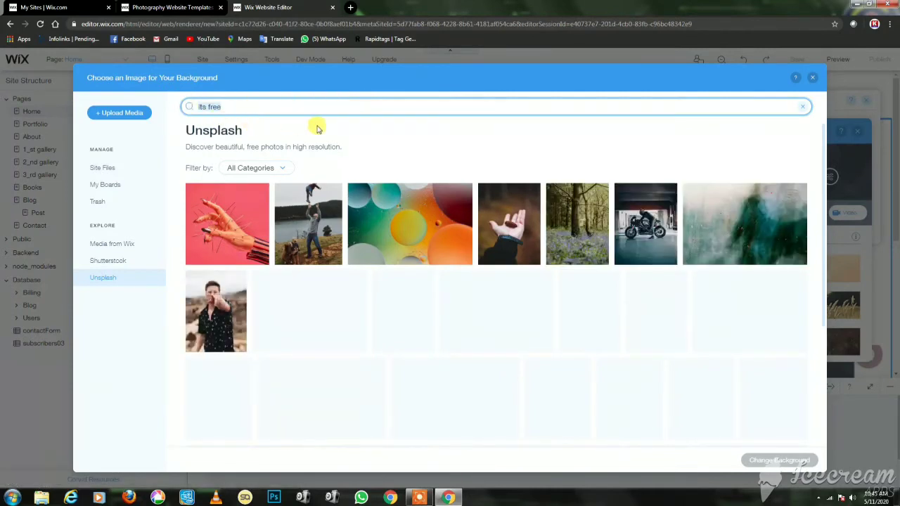
{"action": "key", "text": "BackSpace"}
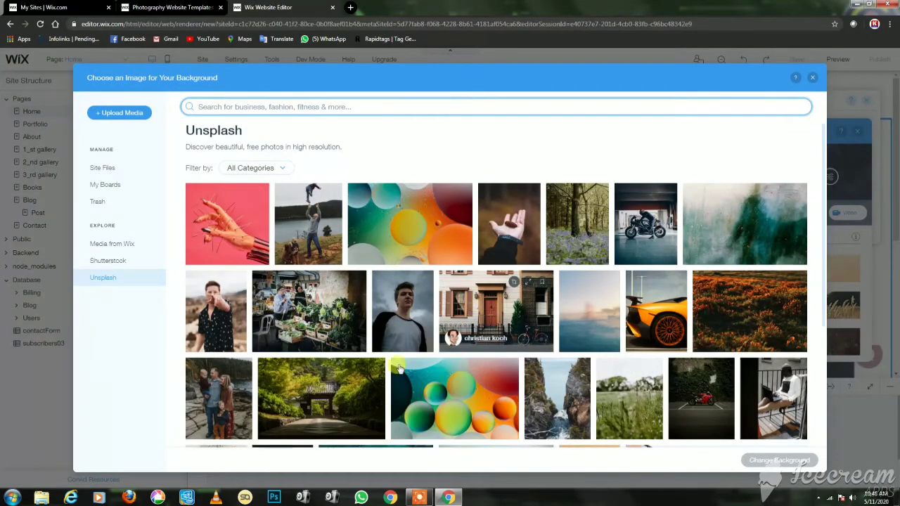
{"action": "scroll", "coordinate": [388, 402], "scroll_direction": "down", "scroll_amount": 5}
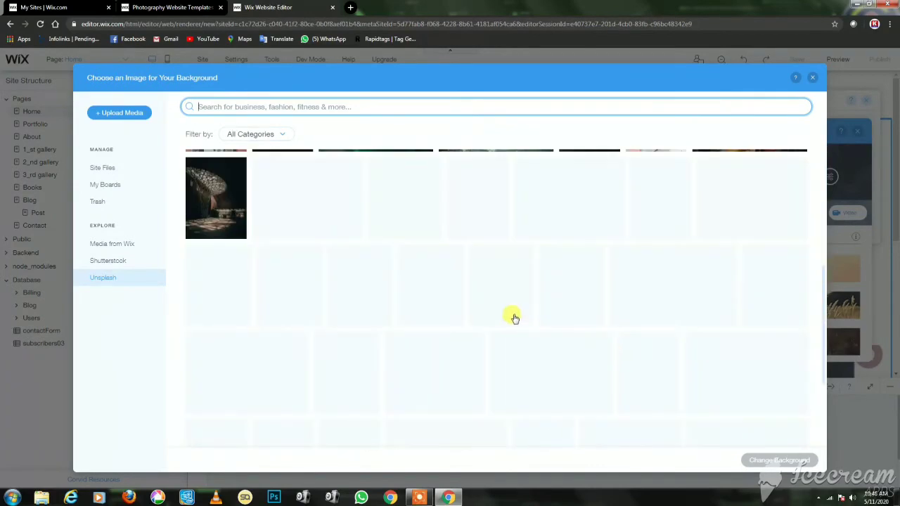
{"action": "scroll", "coordinate": [284, 213], "scroll_direction": "down", "scroll_amount": 1}
{"action": "scroll", "coordinate": [415, 245], "scroll_direction": "up", "scroll_amount": 2}
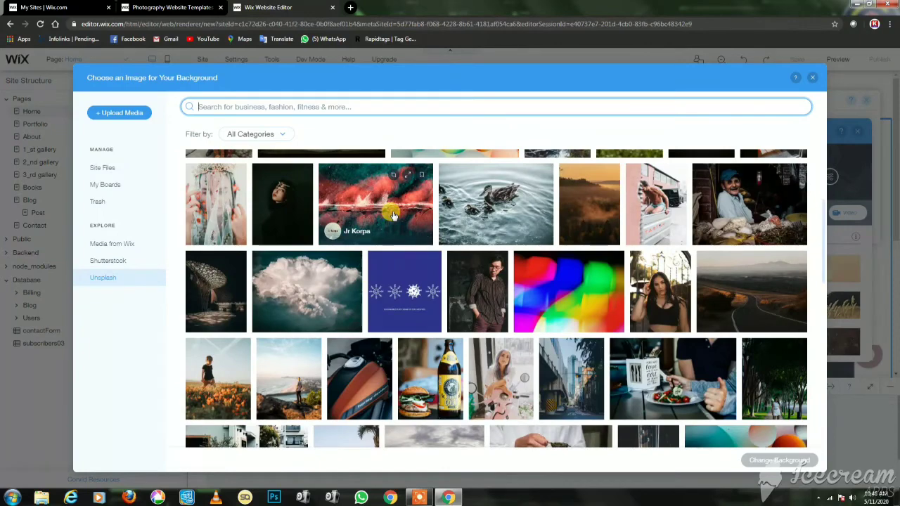
{"action": "scroll", "coordinate": [542, 316], "scroll_direction": "up", "scroll_amount": 2}
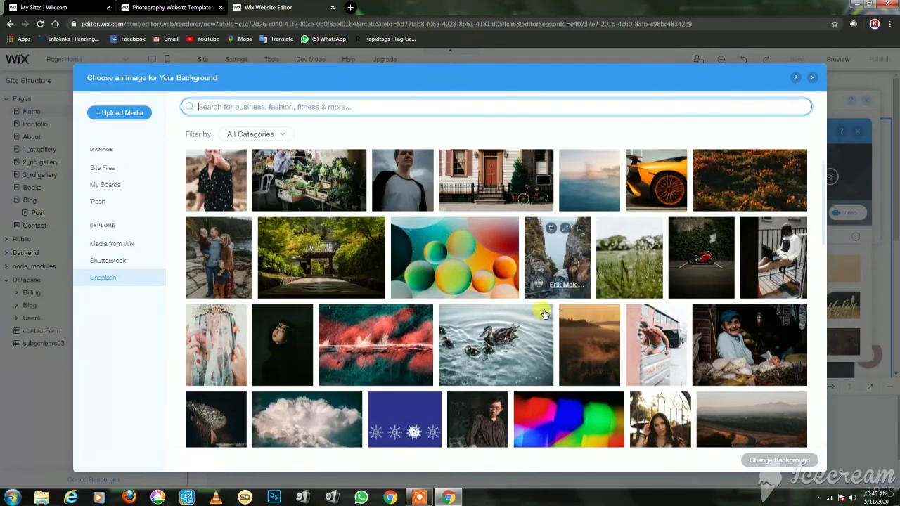
{"action": "left_click", "coordinate": [456, 283]}
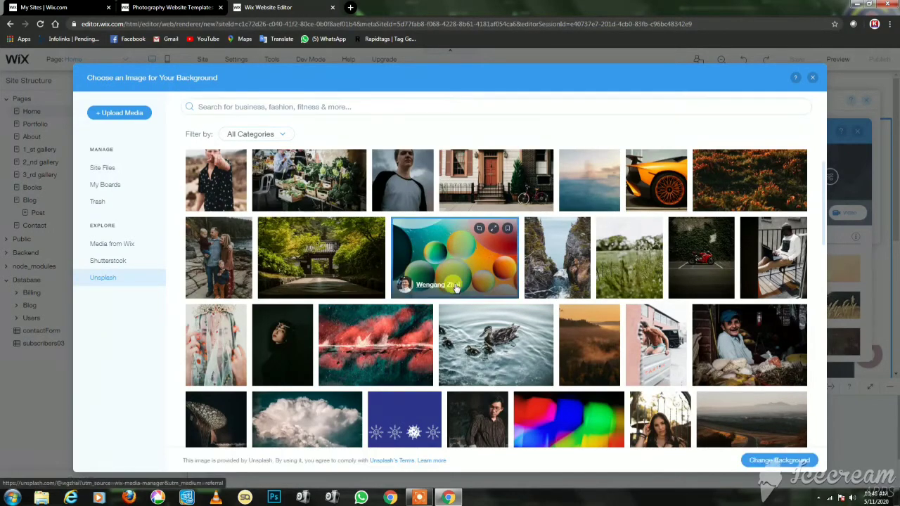
Apply the bubbles photo as the hero background and start editing the THE ART OF FOOD heading.
{"action": "left_click", "coordinate": [757, 463]}
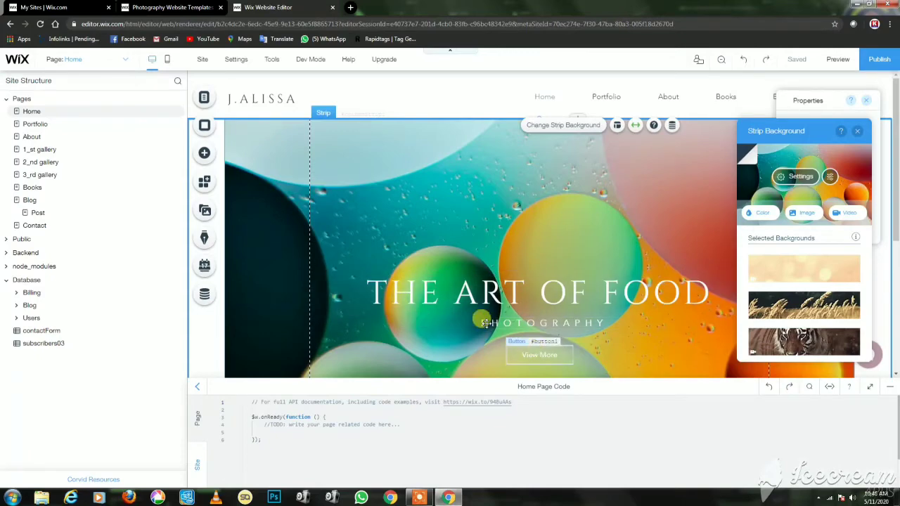
{"action": "left_click", "coordinate": [460, 301]}
{"action": "double_click", "coordinate": [490, 290]}
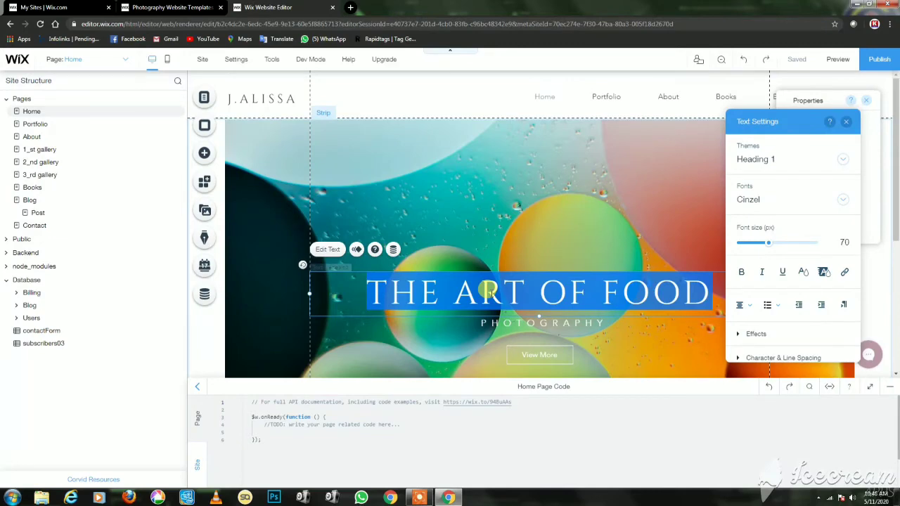
Retype the hero heading as 'MY Test Web' and the PHOTOGRAPHY subtitle as 'test test test'.
{"action": "type", "text": "MY"}
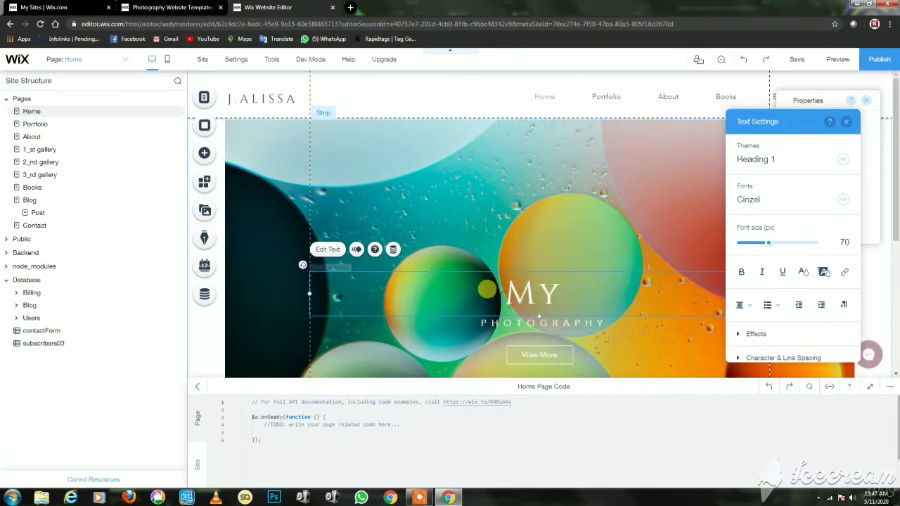
{"action": "type", "text": " Test"}
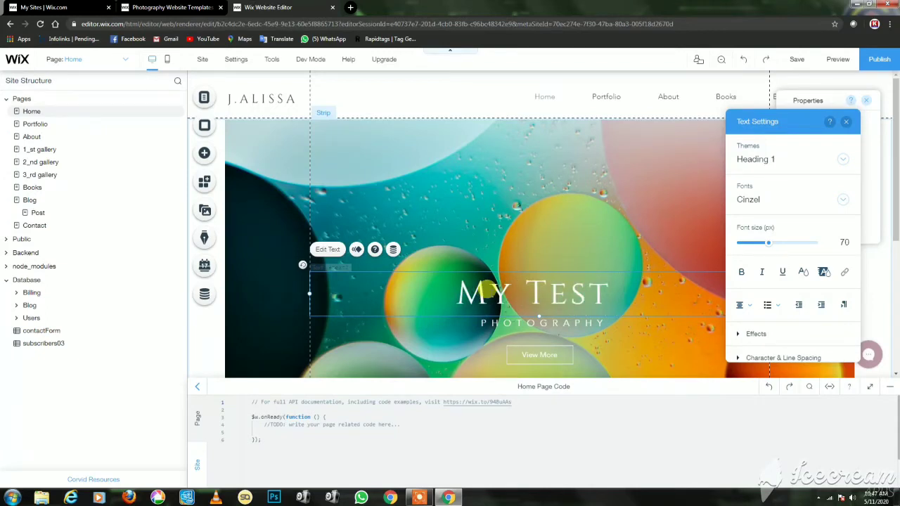
{"action": "type", "text": " We"}
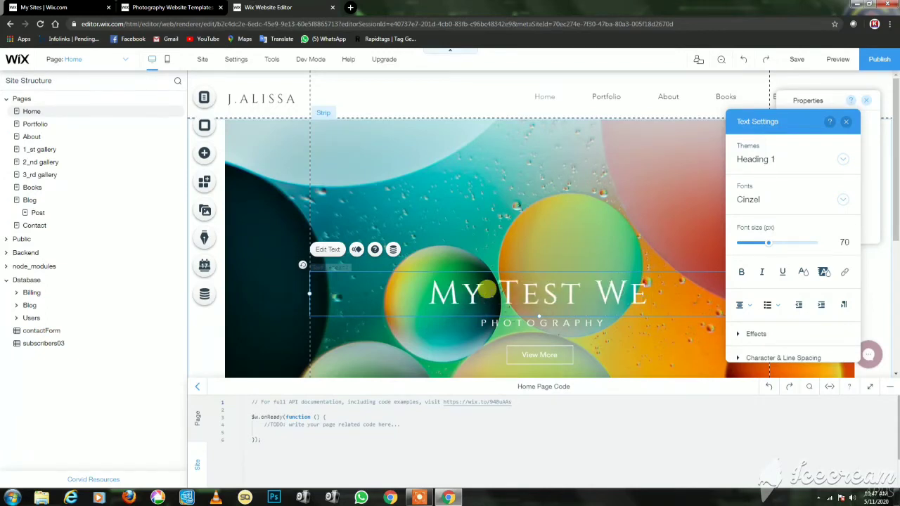
{"action": "type", "text": "b"}
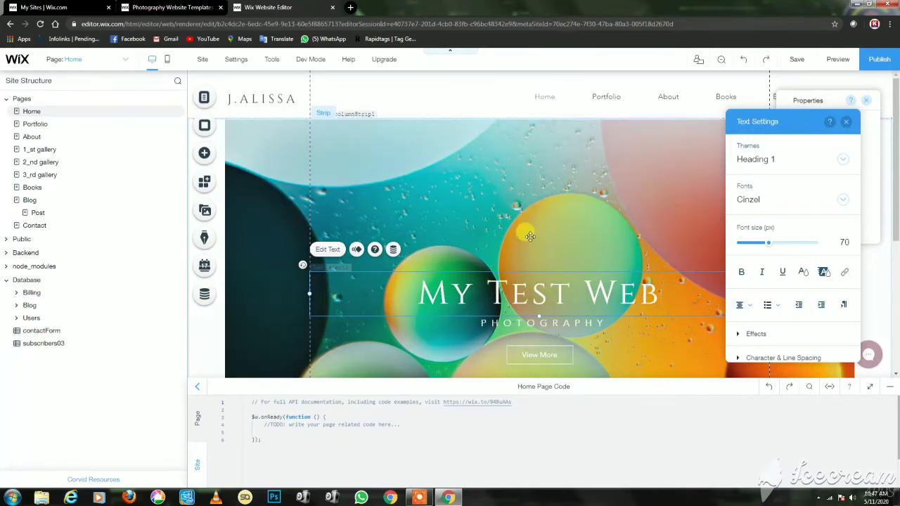
{"action": "left_click", "coordinate": [534, 239]}
{"action": "left_click", "coordinate": [596, 316]}
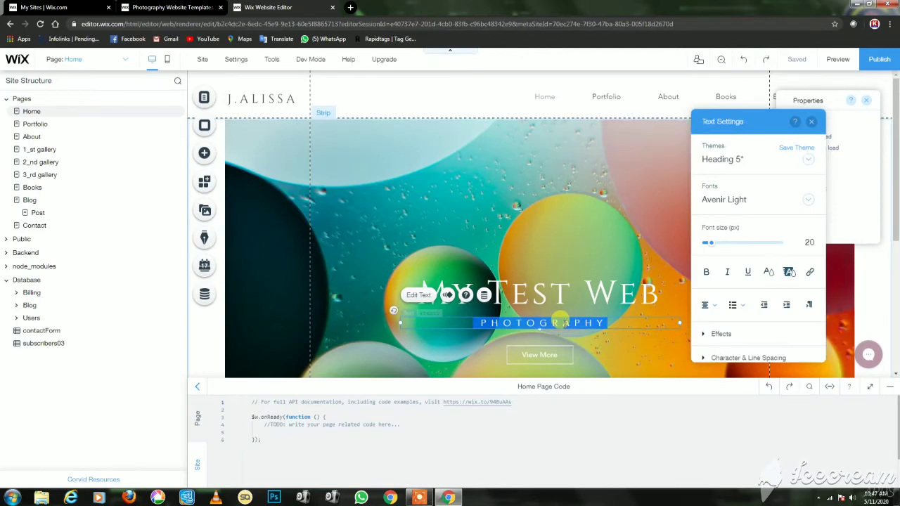
{"action": "type", "text": "test test"}
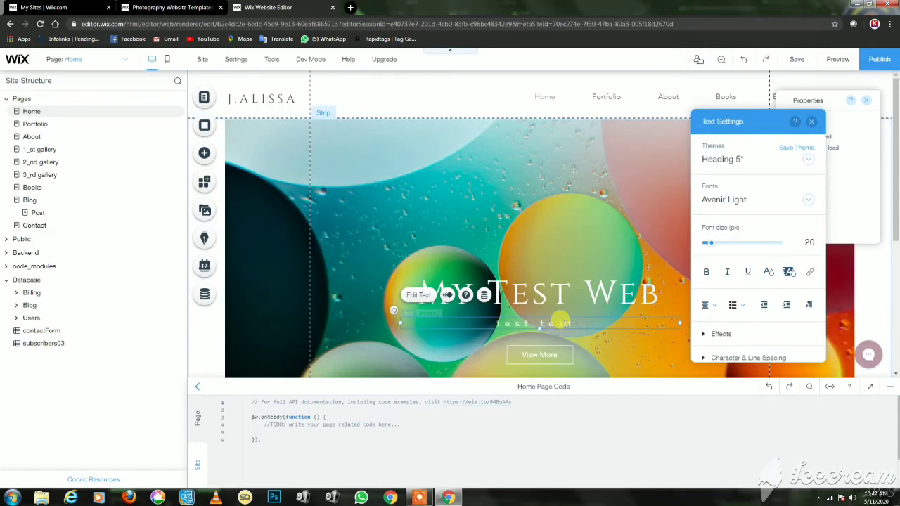
{"action": "type", "text": " test"}
{"action": "left_click", "coordinate": [539, 354]}
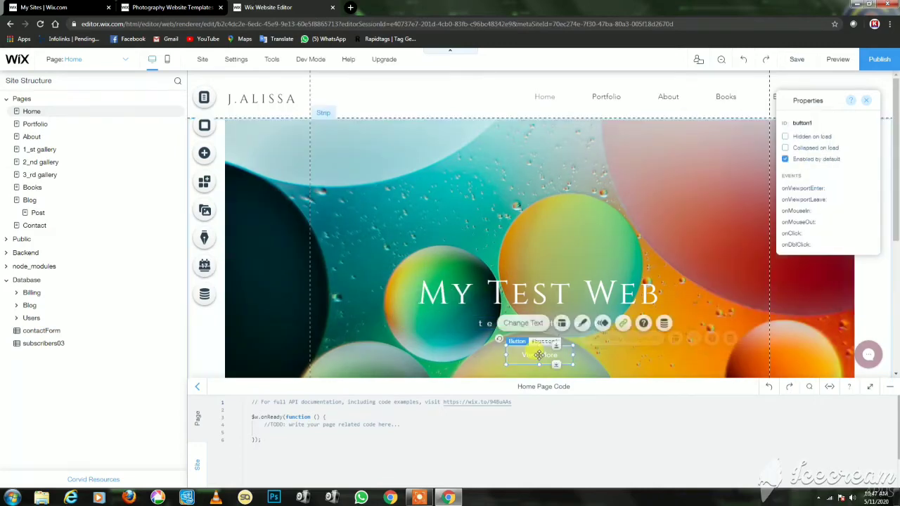
Relabel the hero button as 'Contact us'.
{"action": "left_click", "coordinate": [886, 388]}
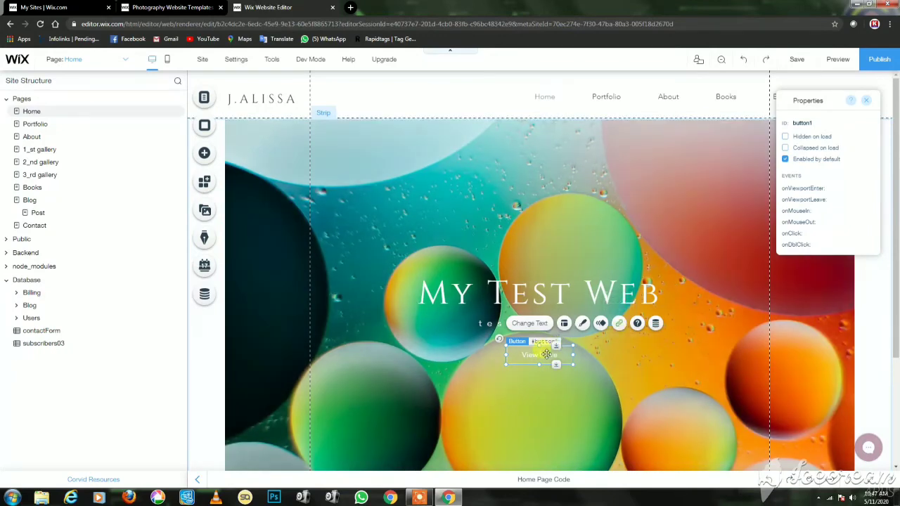
{"action": "left_click", "coordinate": [539, 325]}
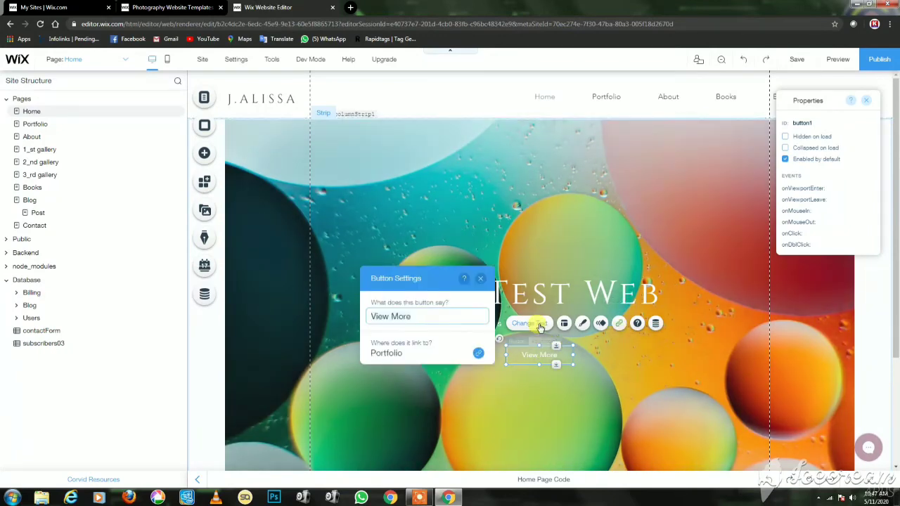
{"action": "type", "text": "Contact us"}
{"action": "left_click", "coordinate": [555, 377]}
{"action": "left_click", "coordinate": [548, 357]}
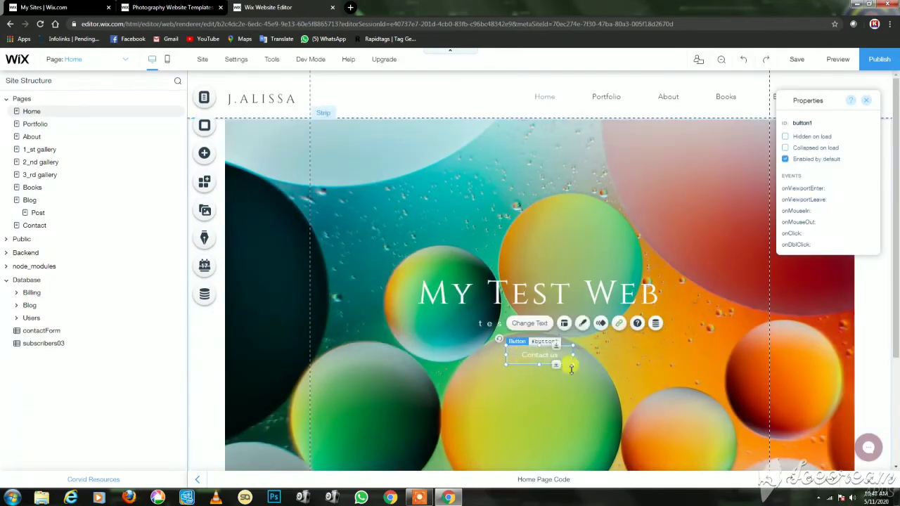
Link the Contact us button to a phone number and close the link dialog.
{"action": "left_click", "coordinate": [618, 325]}
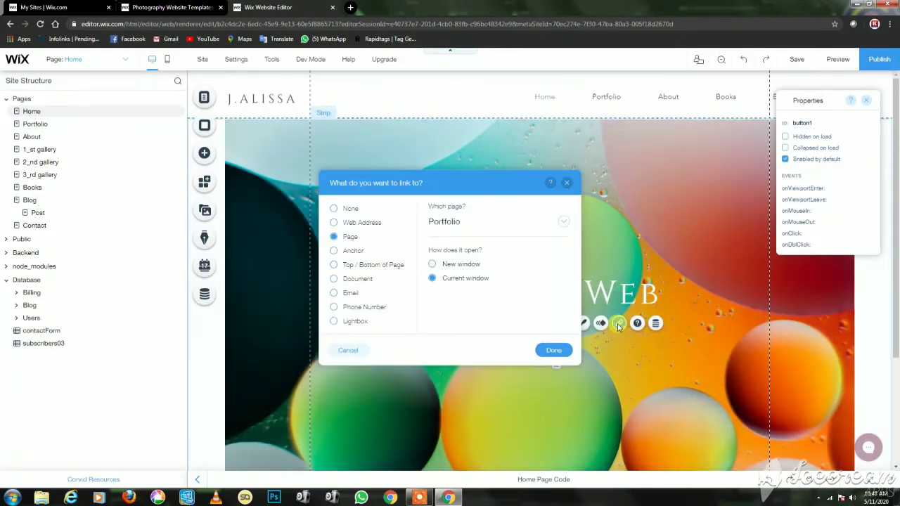
{"action": "left_click", "coordinate": [334, 308]}
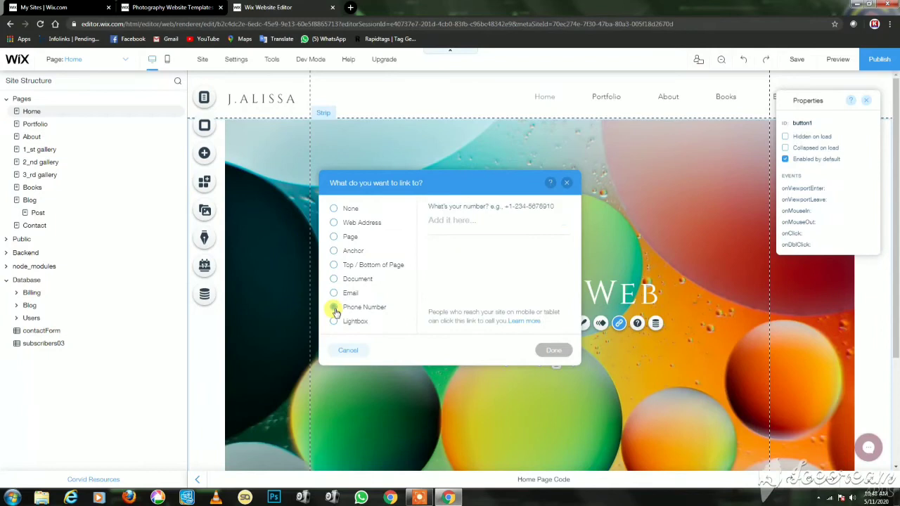
{"action": "left_click", "coordinate": [454, 220]}
{"action": "type", "text": "dsdsd"}
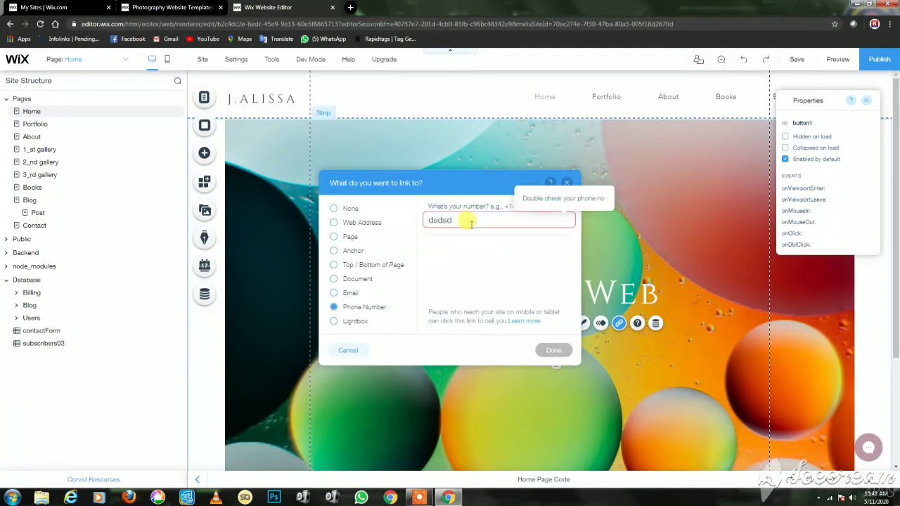
{"action": "type", "text": "74686565"}
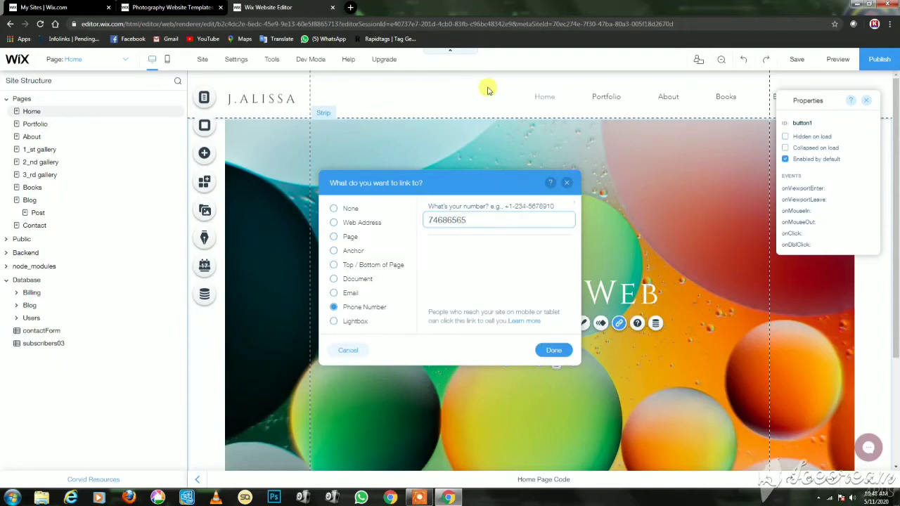
{"action": "left_click", "coordinate": [552, 351]}
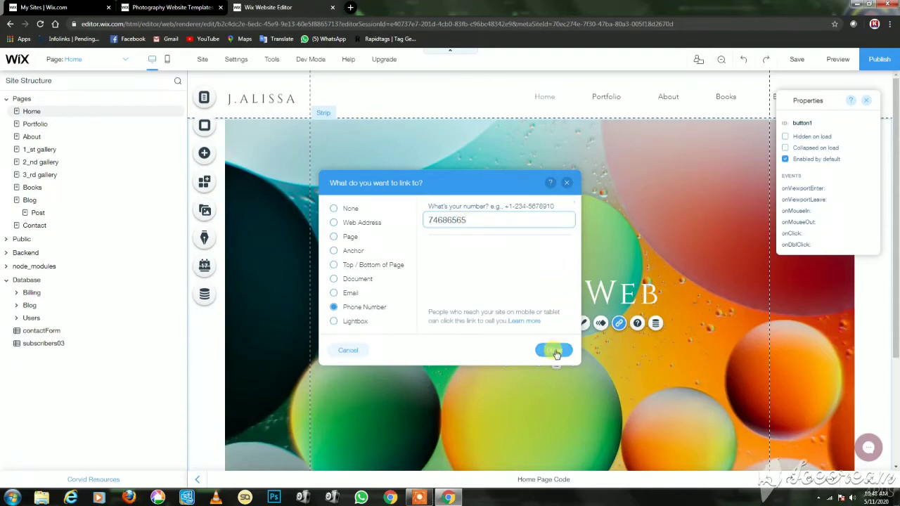
{"action": "left_click", "coordinate": [567, 183]}
{"action": "left_click", "coordinate": [629, 377]}
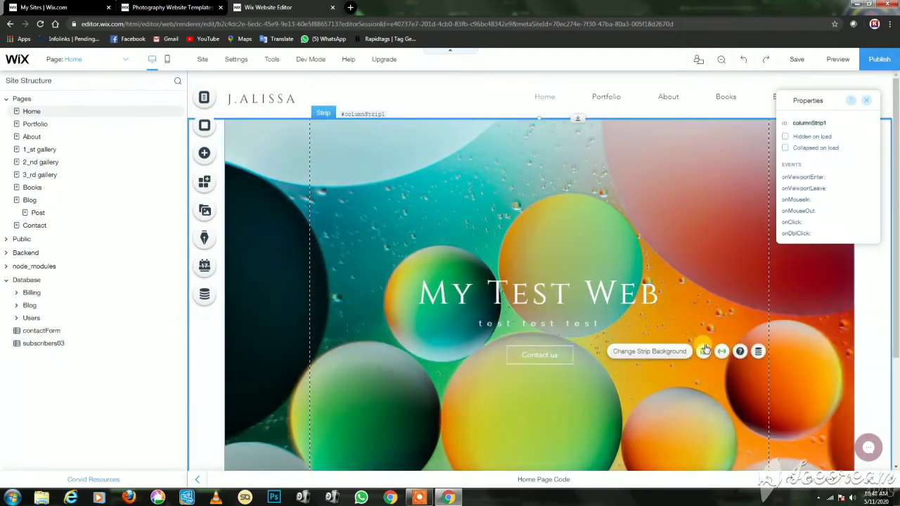
Replace the J.ALISSA header logo text with 'My Web' and close the properties panel.
{"action": "scroll", "coordinate": [639, 352], "scroll_direction": "down", "scroll_amount": 2}
{"action": "scroll", "coordinate": [538, 265], "scroll_direction": "up", "scroll_amount": 2}
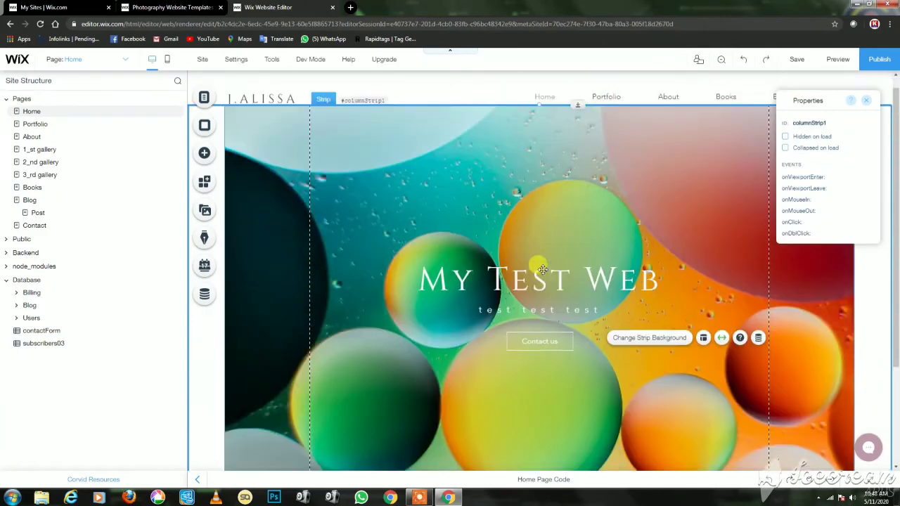
{"action": "double_click", "coordinate": [264, 103]}
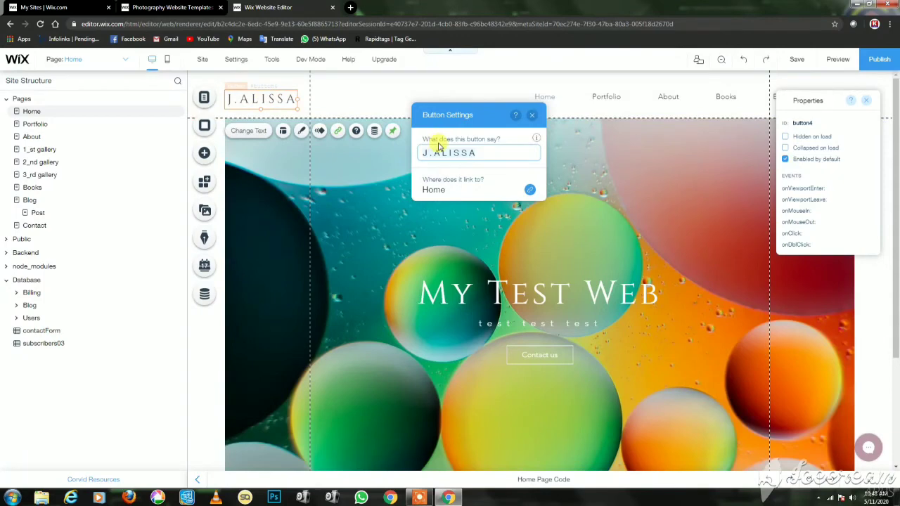
{"action": "key", "text": "ctrl+a"}
{"action": "type", "text": "My"}
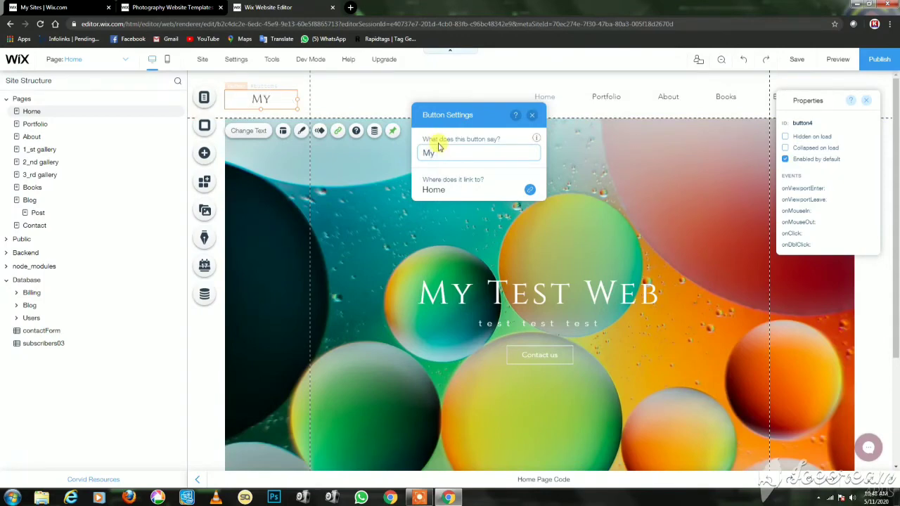
{"action": "type", "text": " Web"}
{"action": "key", "text": "BackSpace"}
{"action": "type", "text": "b"}
{"action": "left_click", "coordinate": [384, 88]}
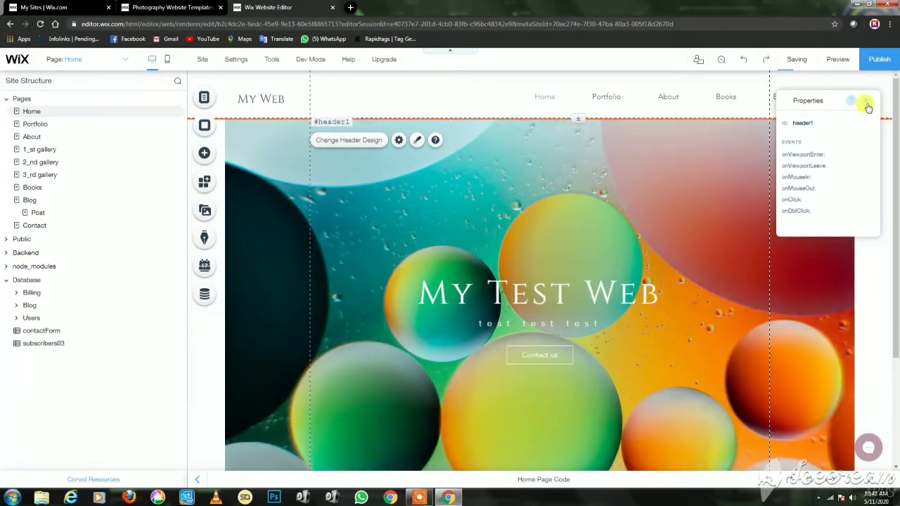
{"action": "left_click", "coordinate": [866, 101]}
{"action": "scroll", "coordinate": [879, 190], "scroll_direction": "down", "scroll_amount": 2}
{"action": "scroll", "coordinate": [880, 198], "scroll_direction": "down", "scroll_amount": 1}
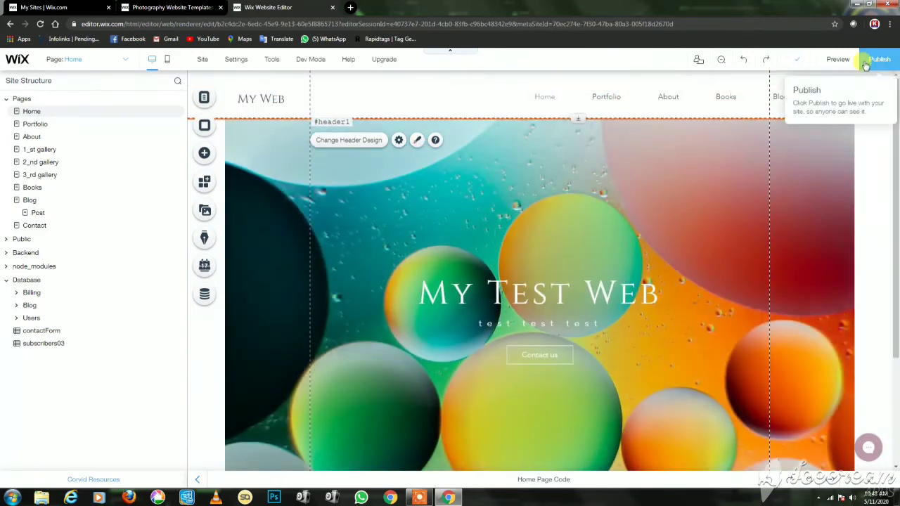
Publish the photography site and view the live version in a new browser tab.
{"action": "left_click", "coordinate": [875, 62]}
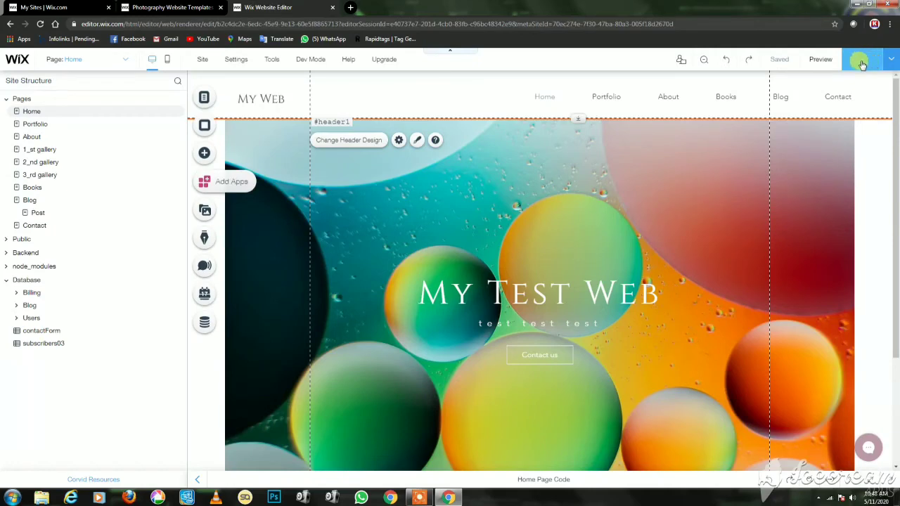
{"action": "left_click", "coordinate": [893, 63]}
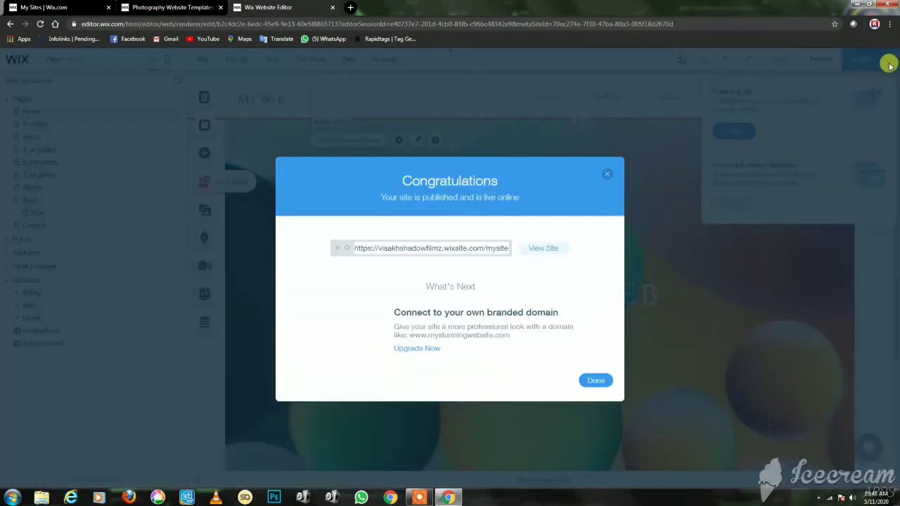
{"action": "left_click", "coordinate": [551, 251]}
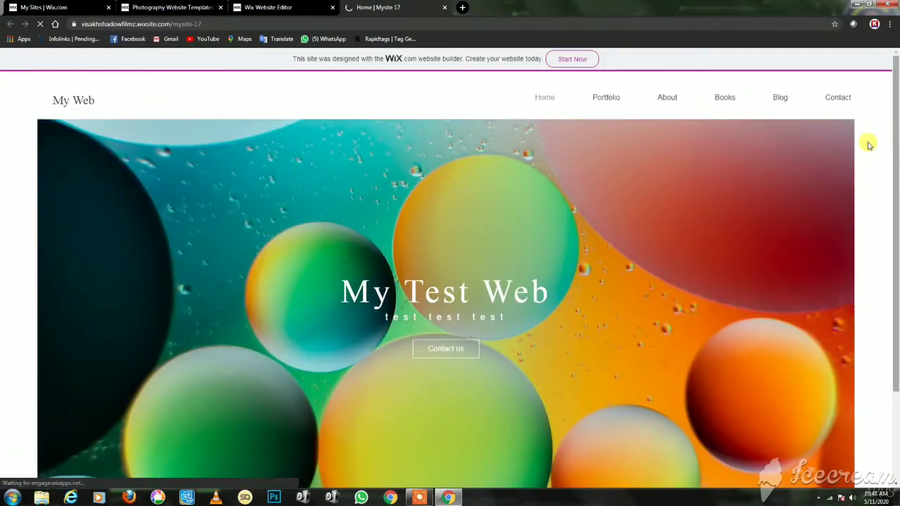
Scroll through the live site to check the My Test Web hero section.
{"action": "scroll", "coordinate": [702, 229], "scroll_direction": "down", "scroll_amount": 3}
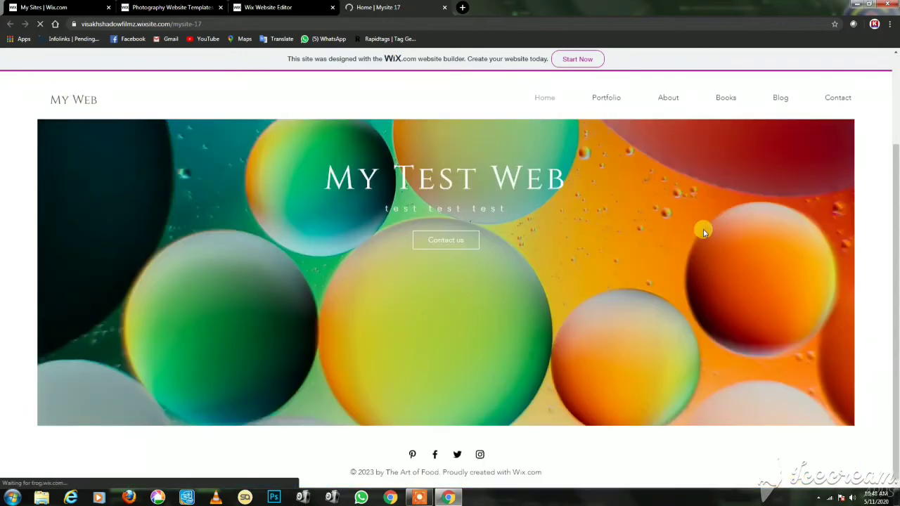
{"action": "scroll", "coordinate": [703, 229], "scroll_direction": "up", "scroll_amount": 3}
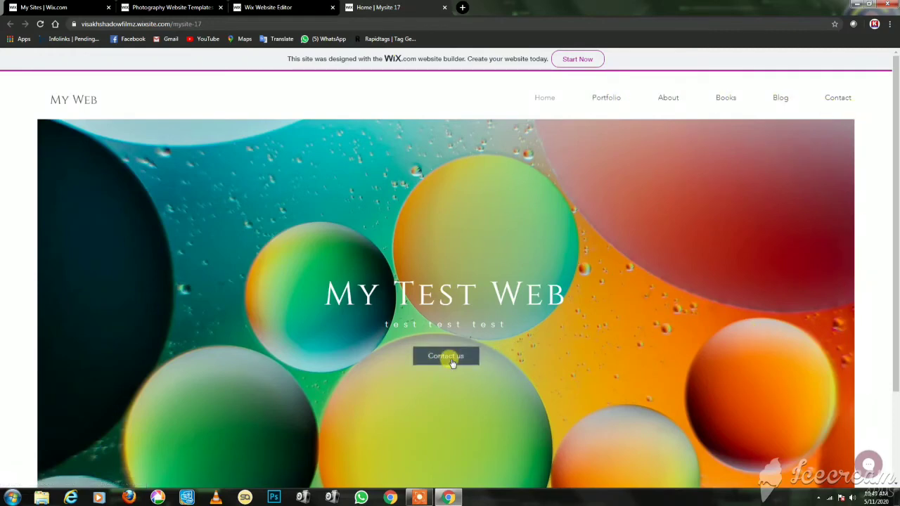
{"action": "scroll", "coordinate": [645, 232], "scroll_direction": "down", "scroll_amount": 3}
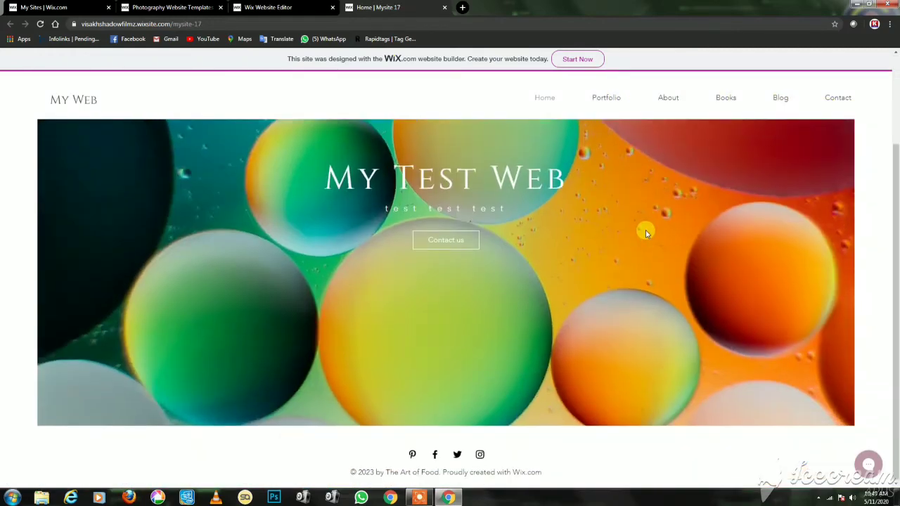
{"action": "scroll", "coordinate": [645, 230], "scroll_direction": "up", "scroll_amount": 3}
Highlight the live site's web address, then go back to the Wix Website Editor tab.
{"action": "left_click", "coordinate": [227, 24]}
{"action": "left_click", "coordinate": [234, 23]}
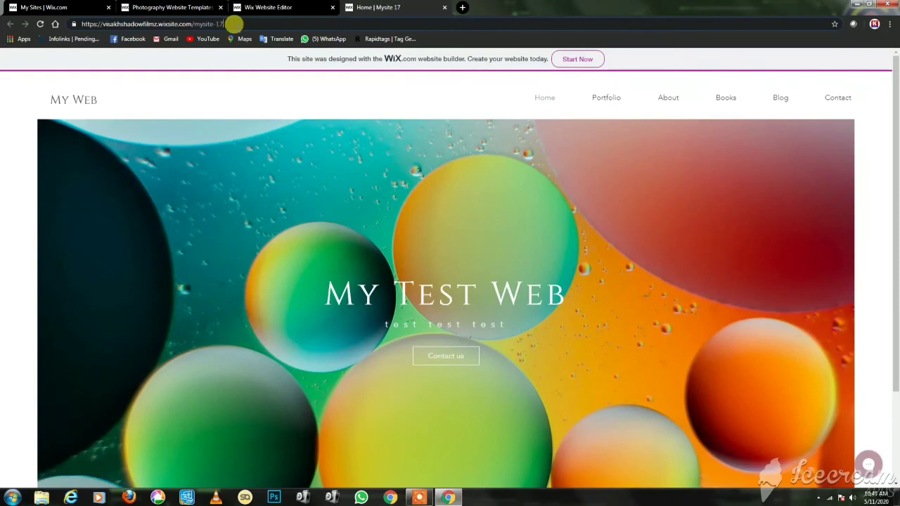
{"action": "left_click_drag", "start_coordinate": [234, 23], "coordinate": [71, 24]}
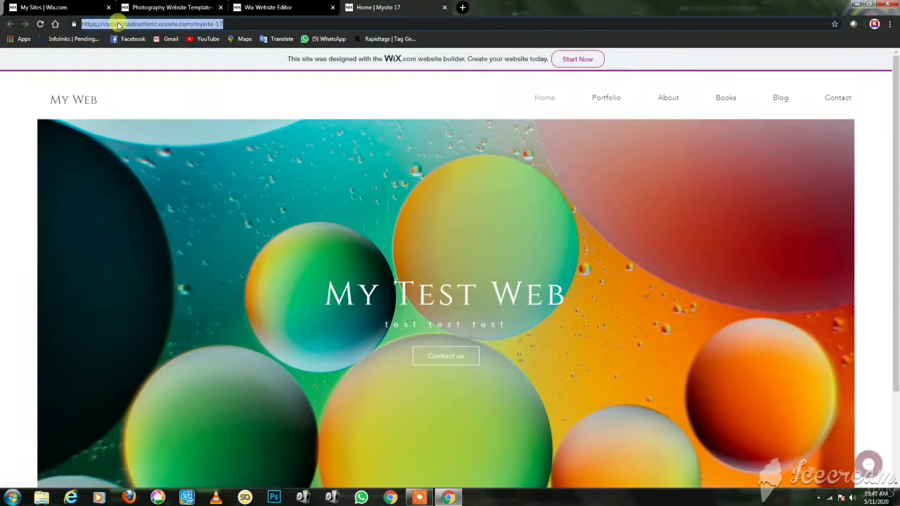
{"action": "left_click", "coordinate": [235, 23]}
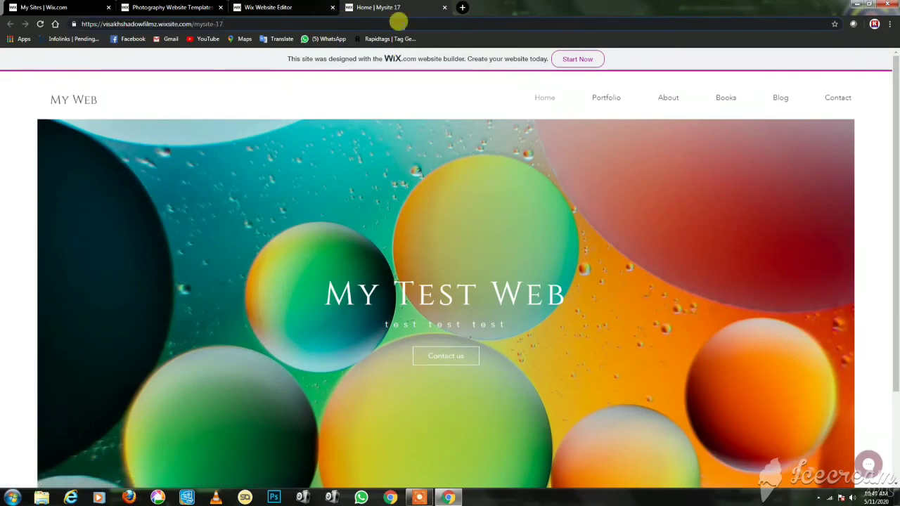
{"action": "left_click", "coordinate": [315, 4]}
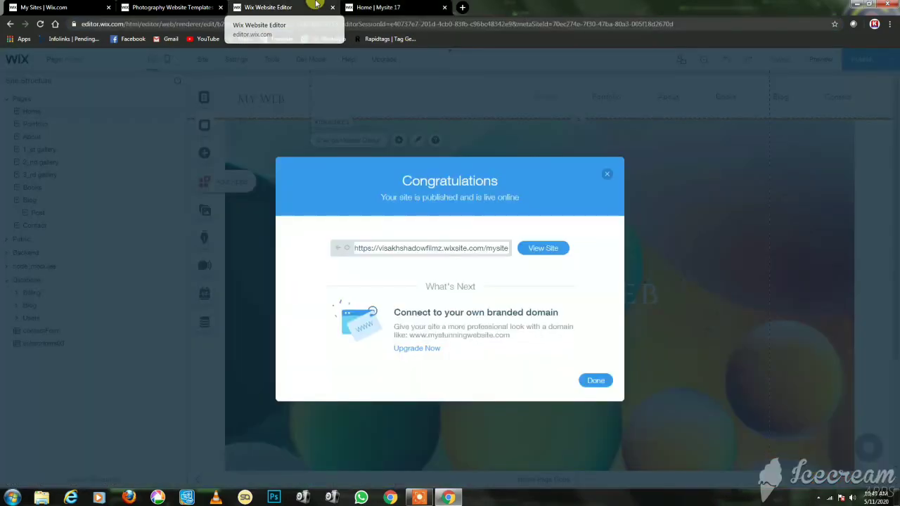
Close the Congratulations and Check Your Site On Mobile dialogs, leaving the My Test Web homepage showing.
{"action": "left_click", "coordinate": [598, 378]}
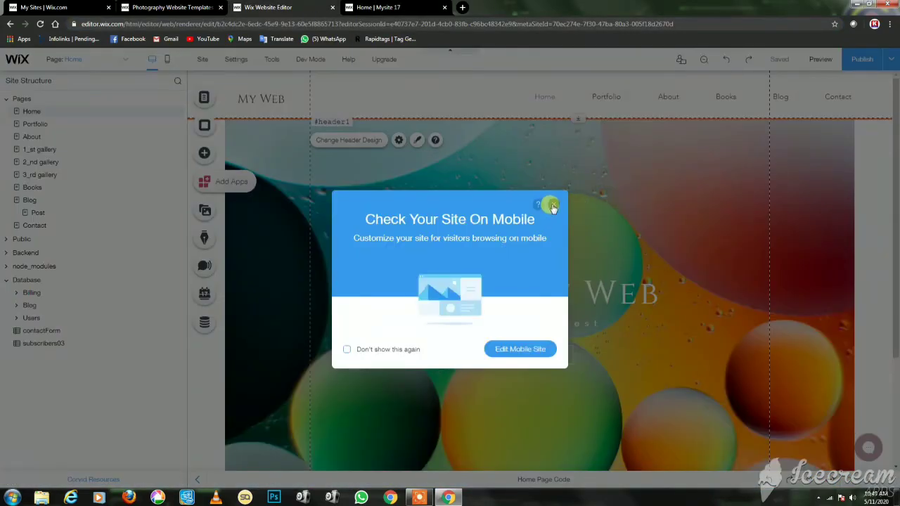
{"action": "left_click", "coordinate": [552, 205]}
{"action": "scroll", "coordinate": [730, 204], "scroll_direction": "down", "scroll_amount": 3}
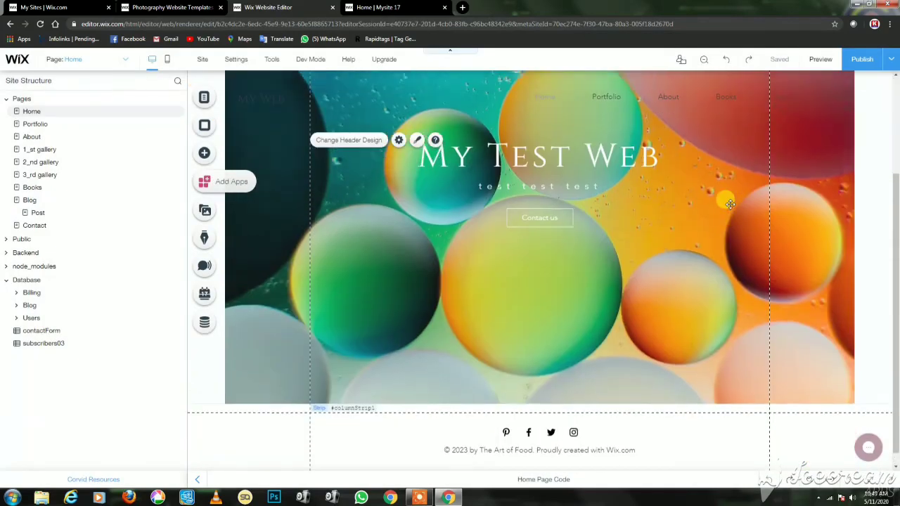
{"action": "scroll", "coordinate": [730, 203], "scroll_direction": "up", "scroll_amount": 3}
{"action": "left_click", "coordinate": [418, 497]}
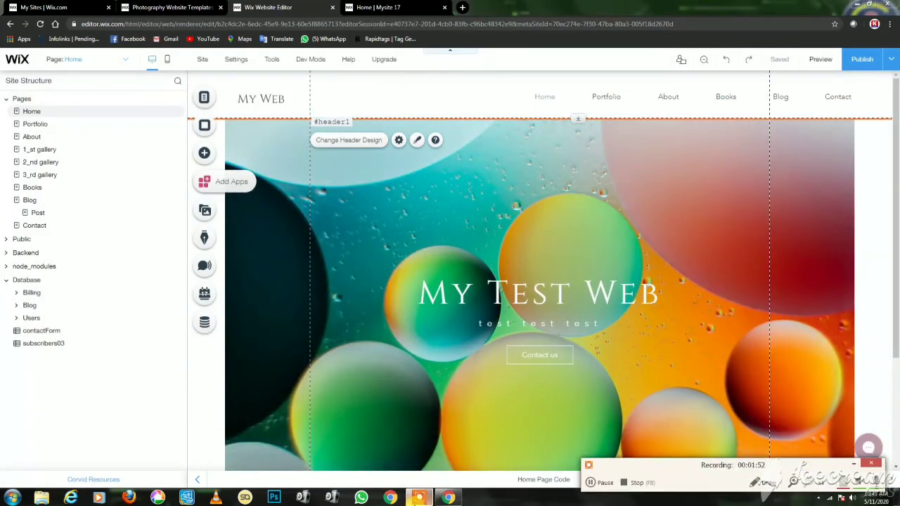
{"action": "left_click", "coordinate": [629, 484]}
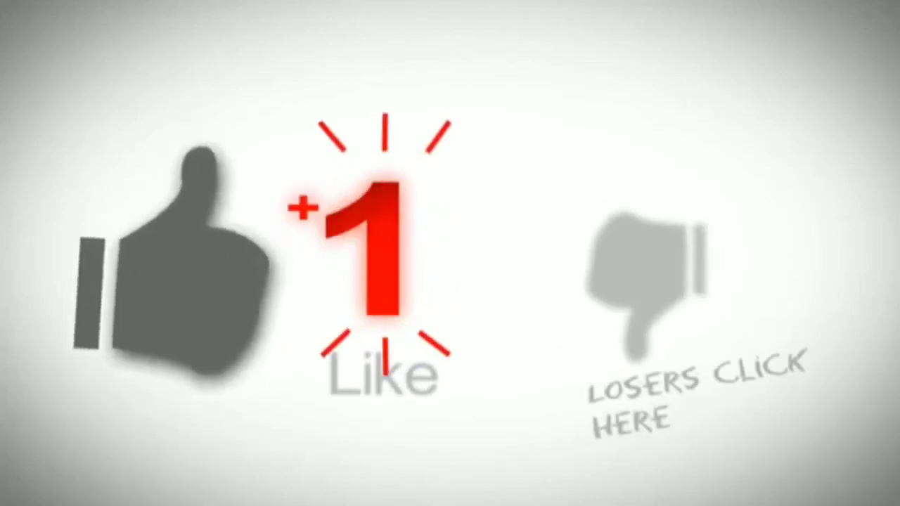